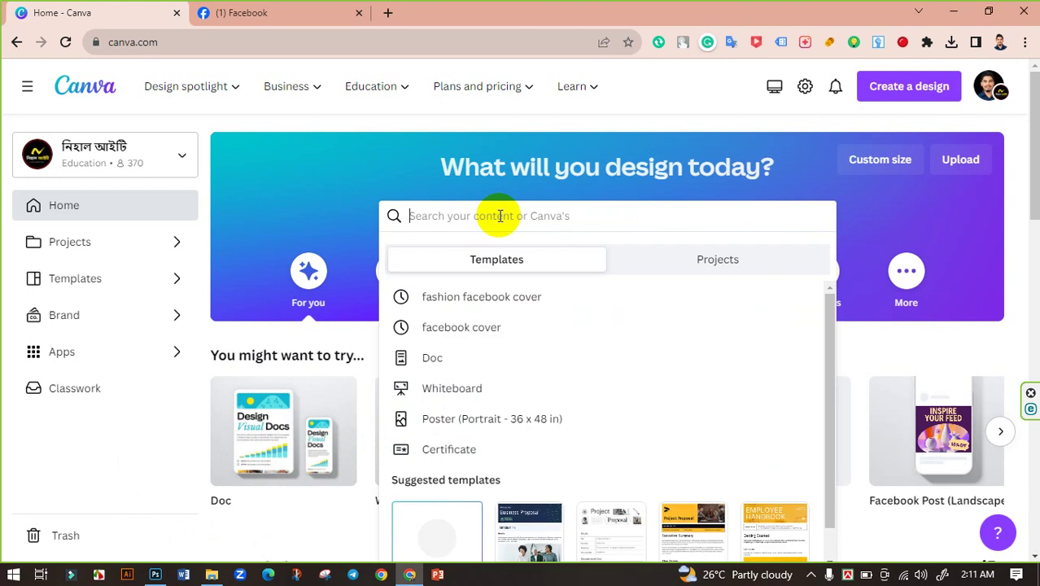
# - Search the templates for "Fashion Facebook Cover"
pyautogui.write('Face')
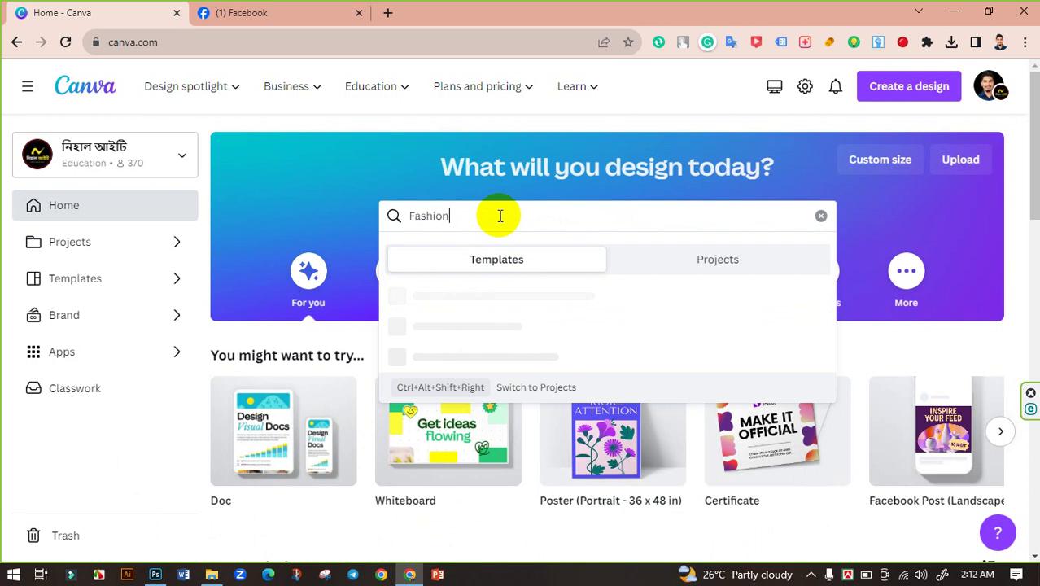
pyautogui.write('acebo')
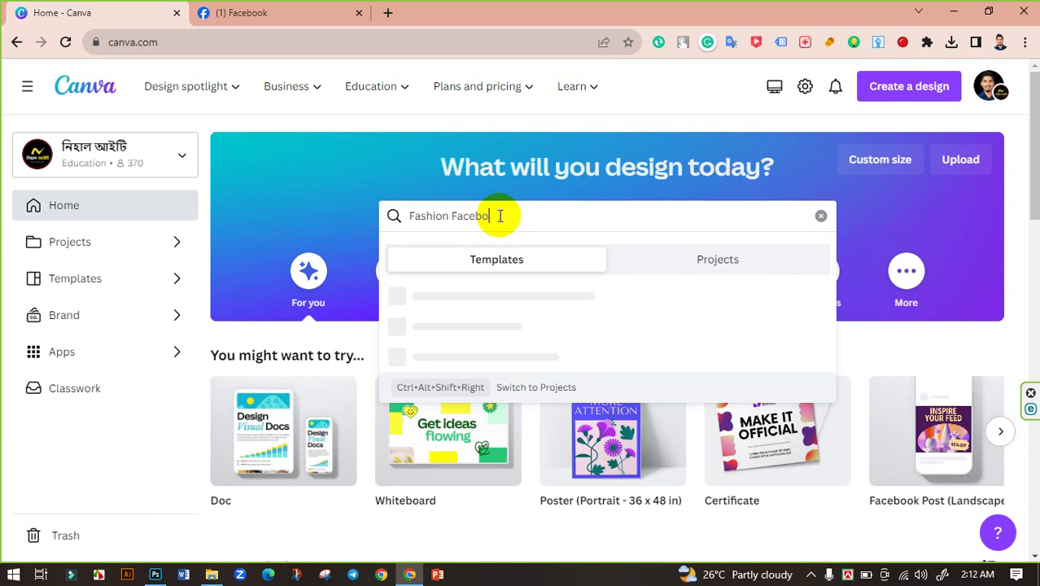
pyautogui.write('okCOver')
pyautogui.press('Return')
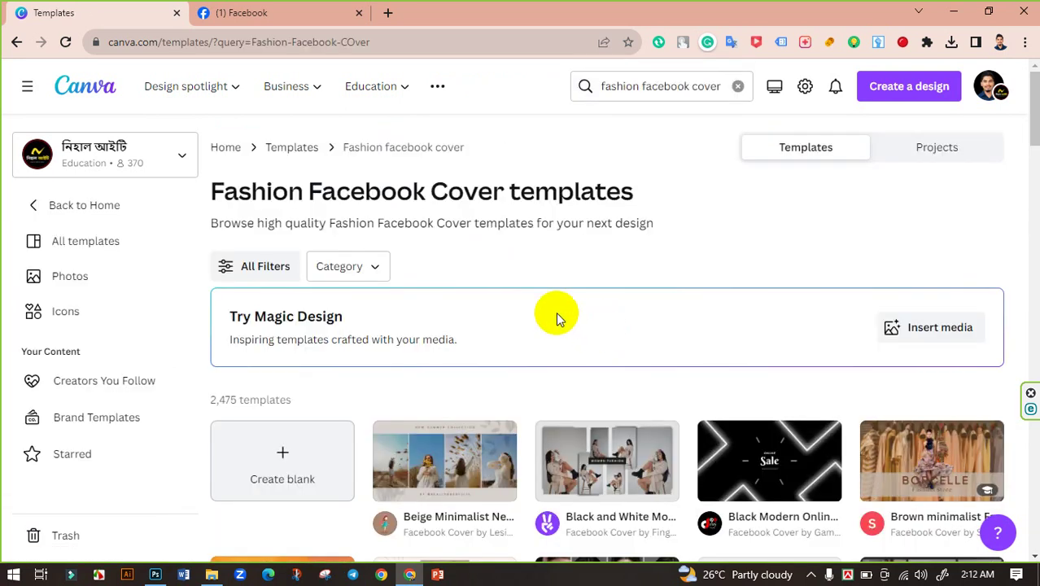
# - Browse the fashion Facebook cover templates for a suitable menswear design
pyautogui.scroll(-2, 391, 264)
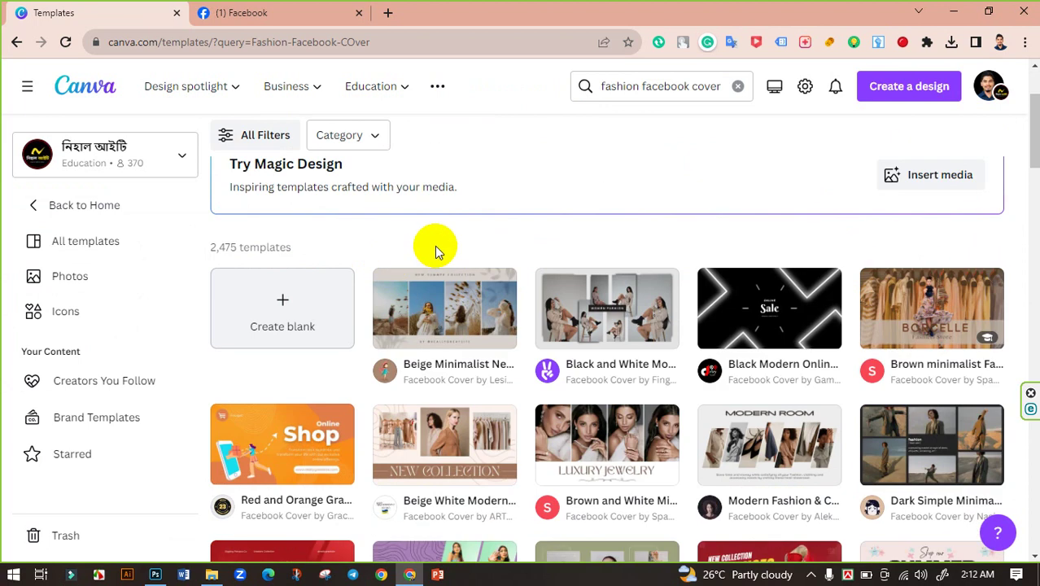
pyautogui.scroll(2, 435, 246)
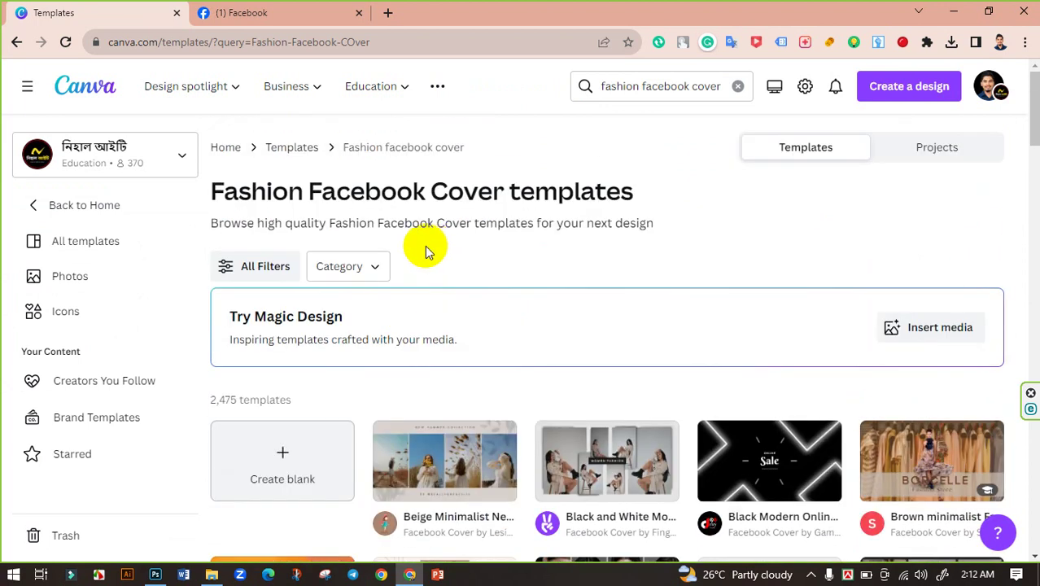
pyautogui.scroll(-5, 722, 290)
pyautogui.scroll(4, 494, 268)
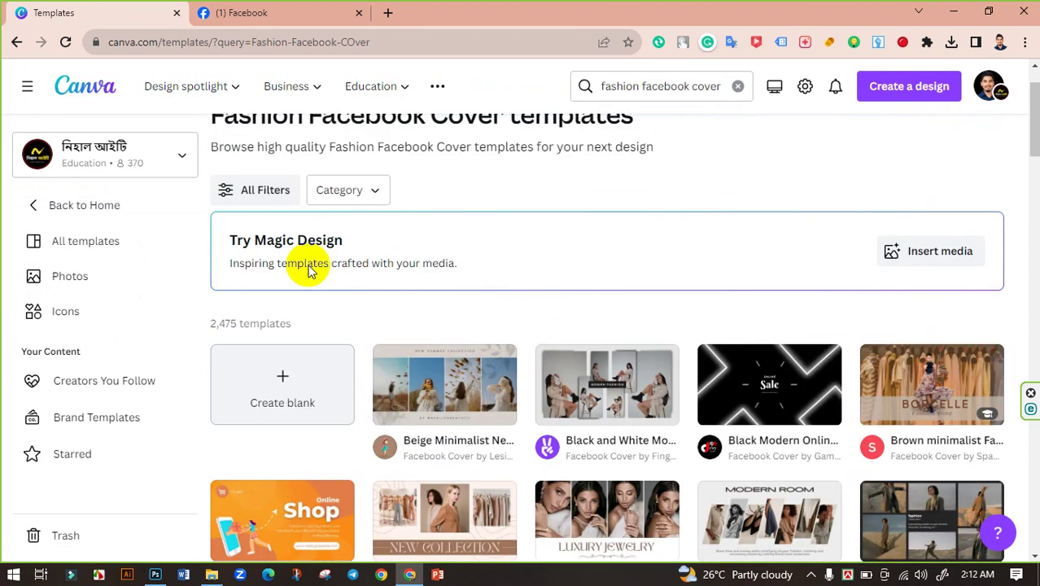
pyautogui.scroll(-8, 741, 321)
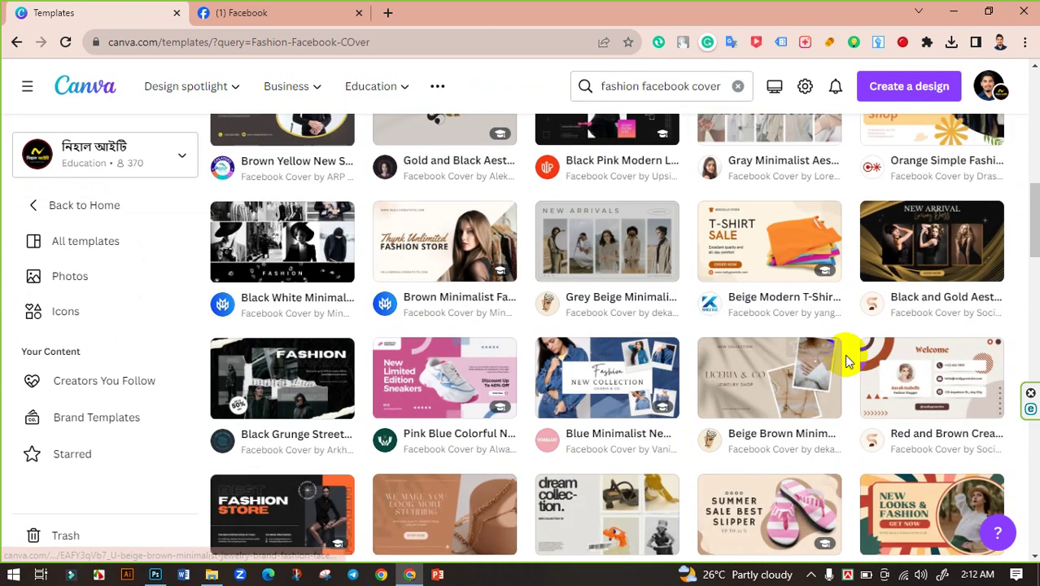
pyautogui.scroll(2, 847, 353)
pyautogui.scroll(-9, 891, 374)
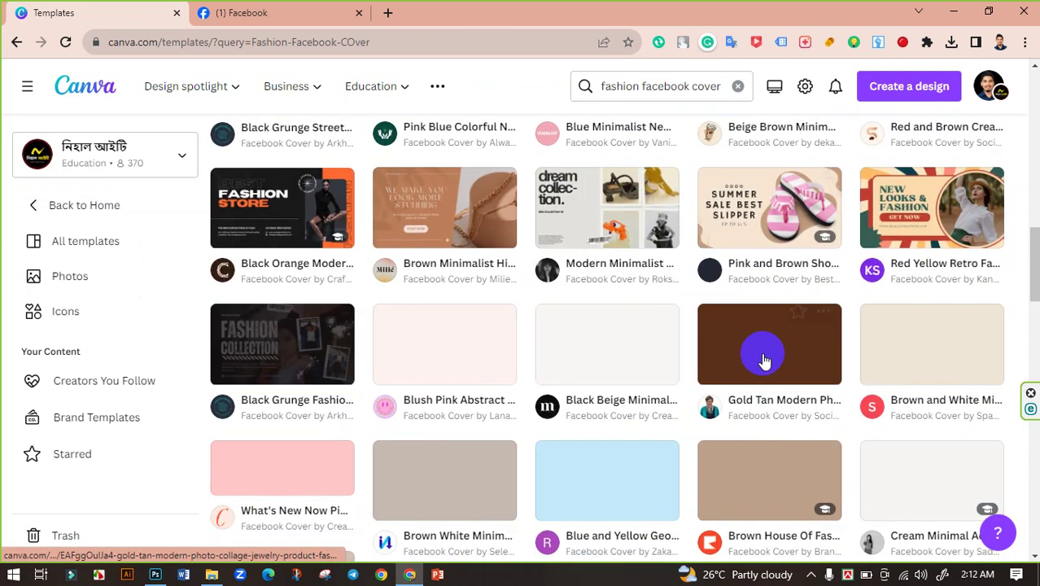
pyautogui.scroll(-8, 769, 362)
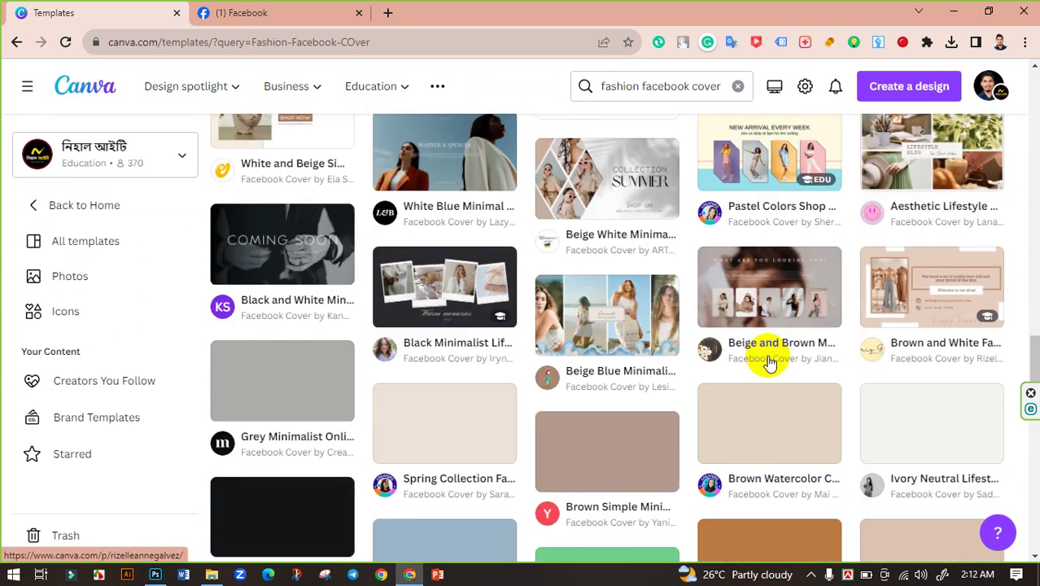
pyautogui.scroll(-4, 769, 362)
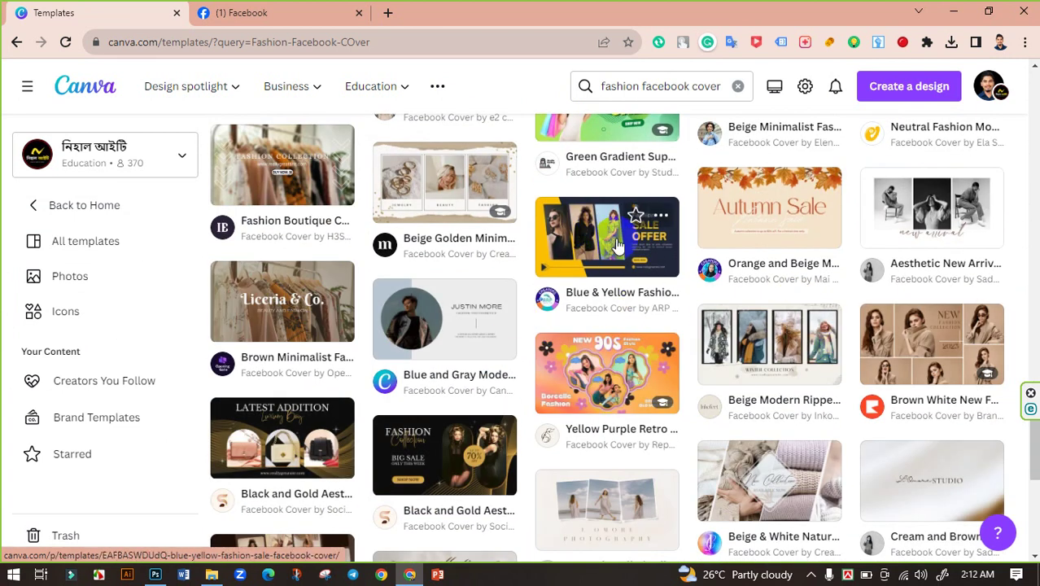
pyautogui.scroll(-2, 773, 403)
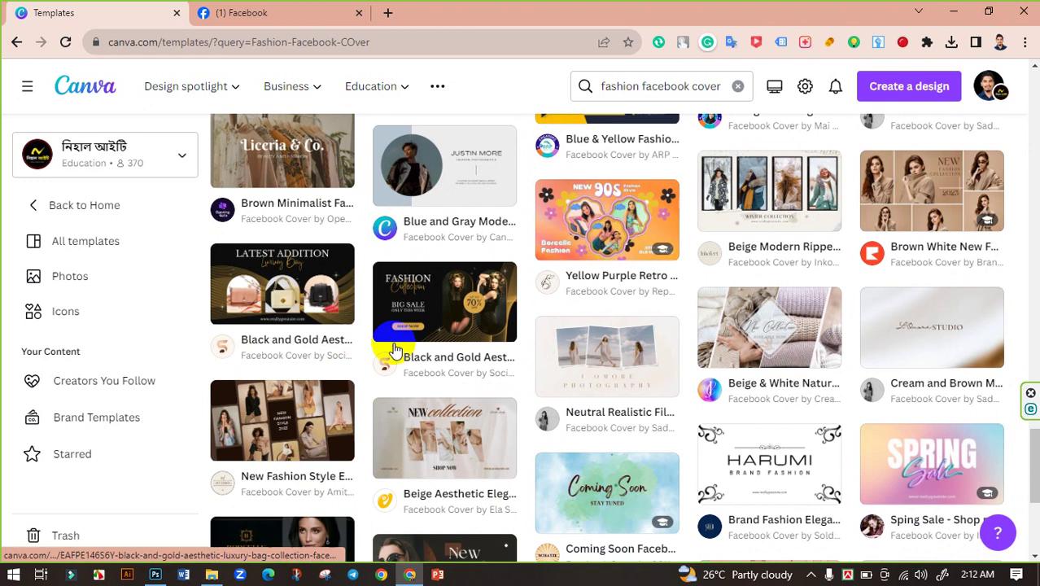
pyautogui.scroll(-4, 685, 420)
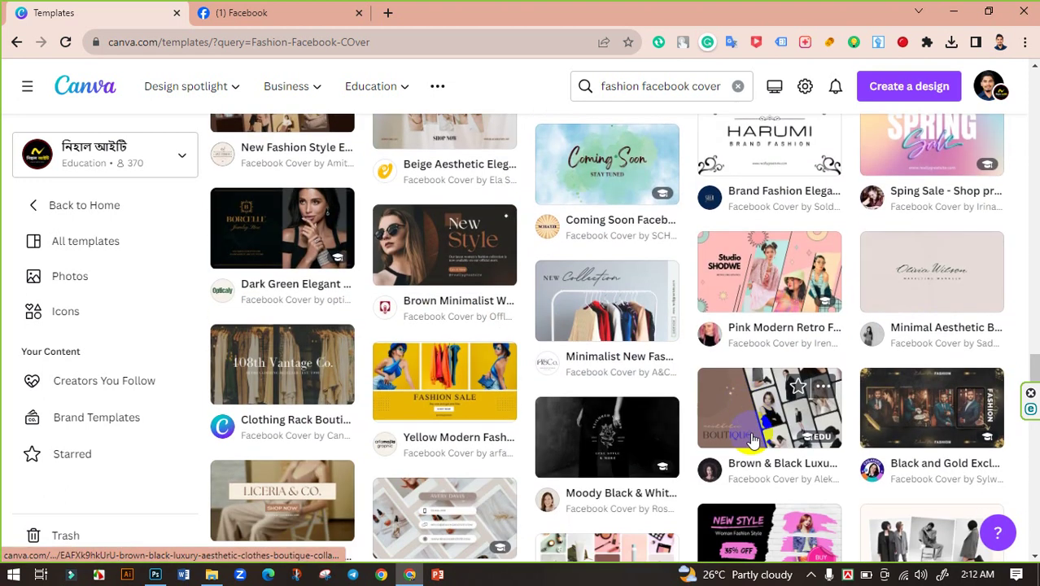
pyautogui.scroll(-3, 753, 440)
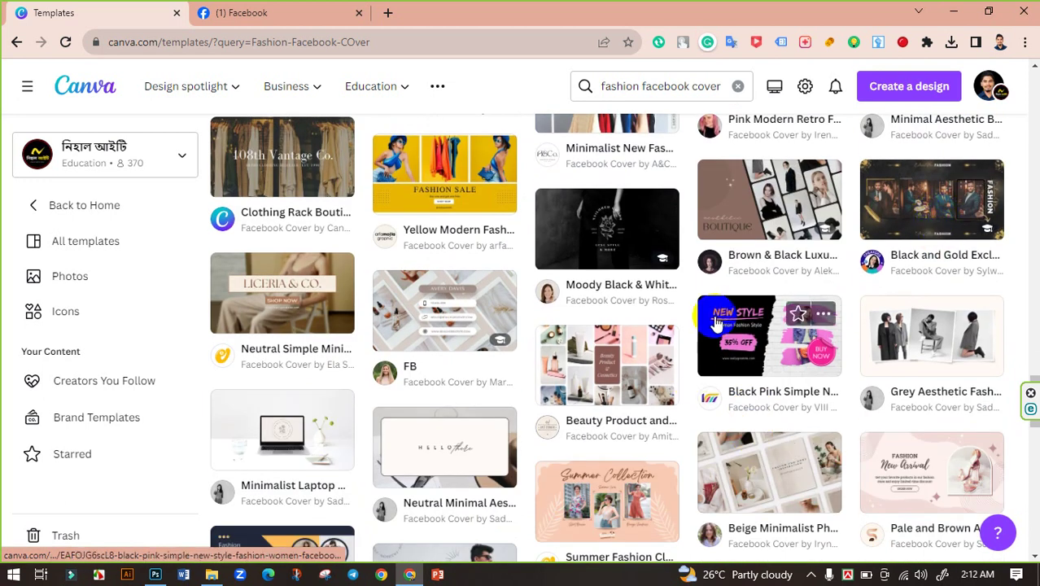
# - Open the Black and Gold Exclusive Man Fashion Facebook Cover template for customization
pyautogui.click(918, 195)
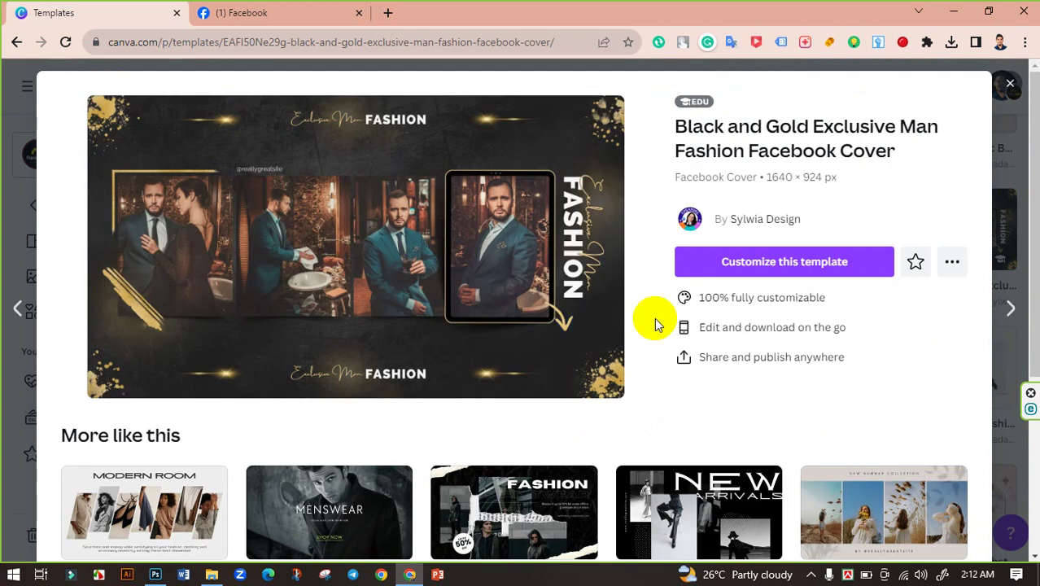
pyautogui.scroll(-2, 663, 317)
pyautogui.scroll(2, 470, 321)
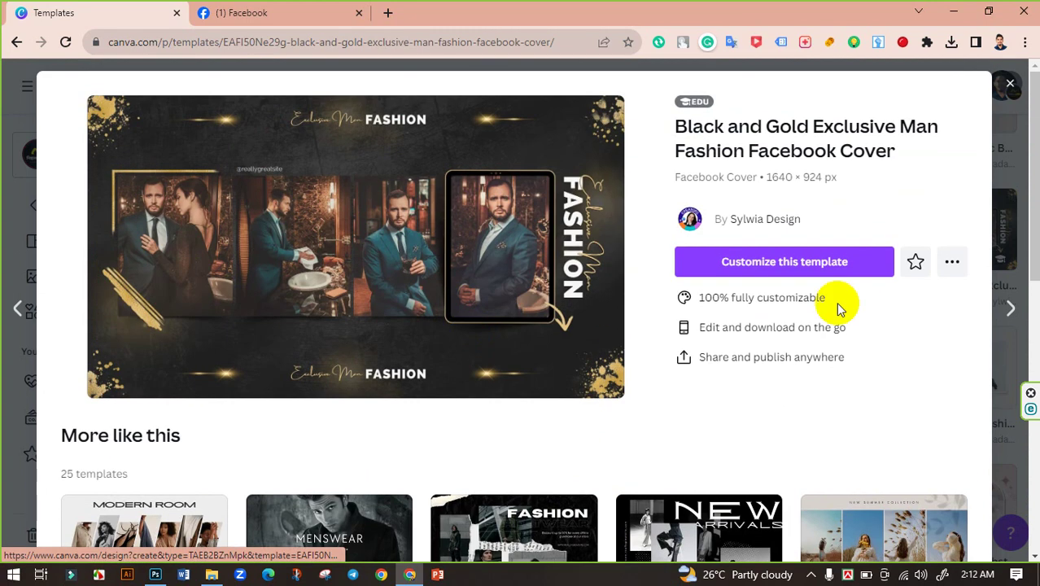
pyautogui.click(796, 267)
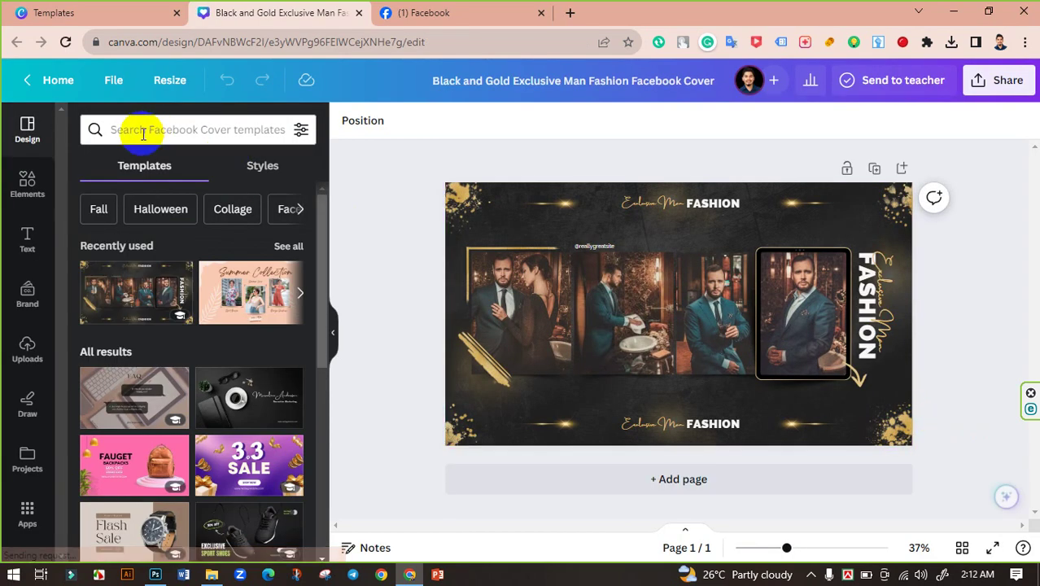
# - Create a resized copy of the cover at 820 × 360 px
pyautogui.click(173, 81)
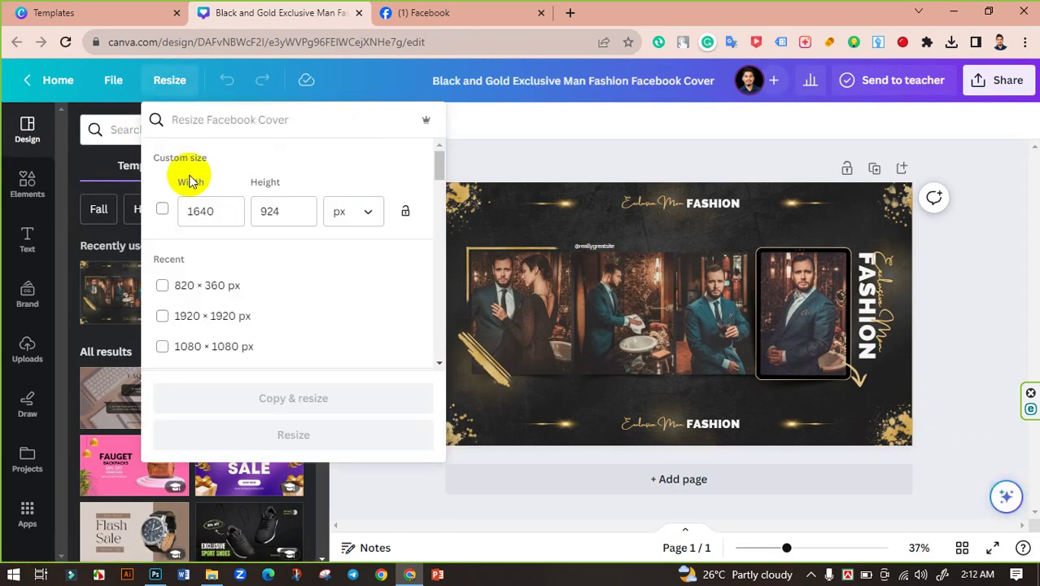
pyautogui.moveTo(4, 187); pyautogui.dragTo(4, 188)
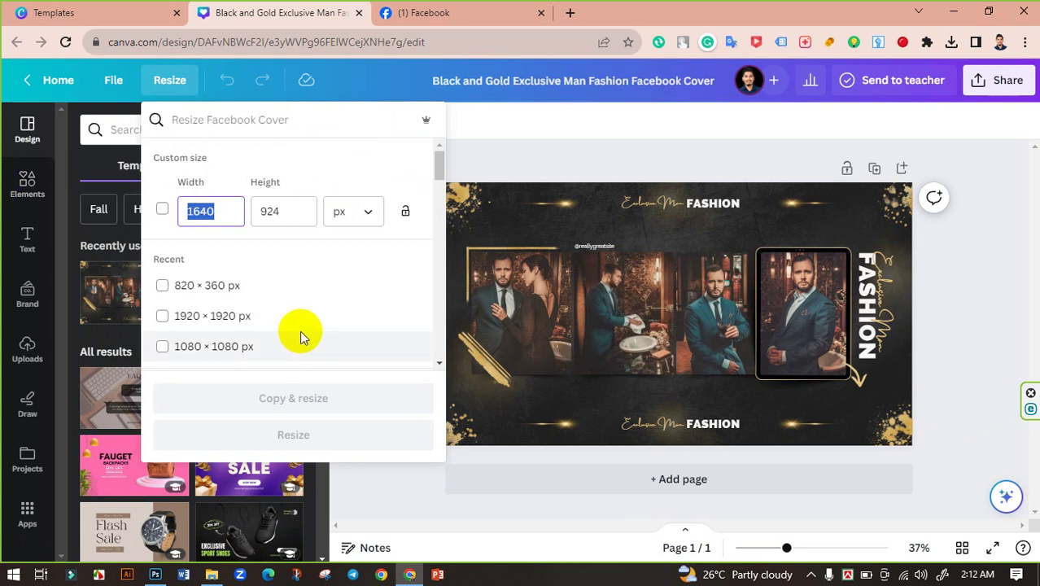
pyautogui.click(187, 289)
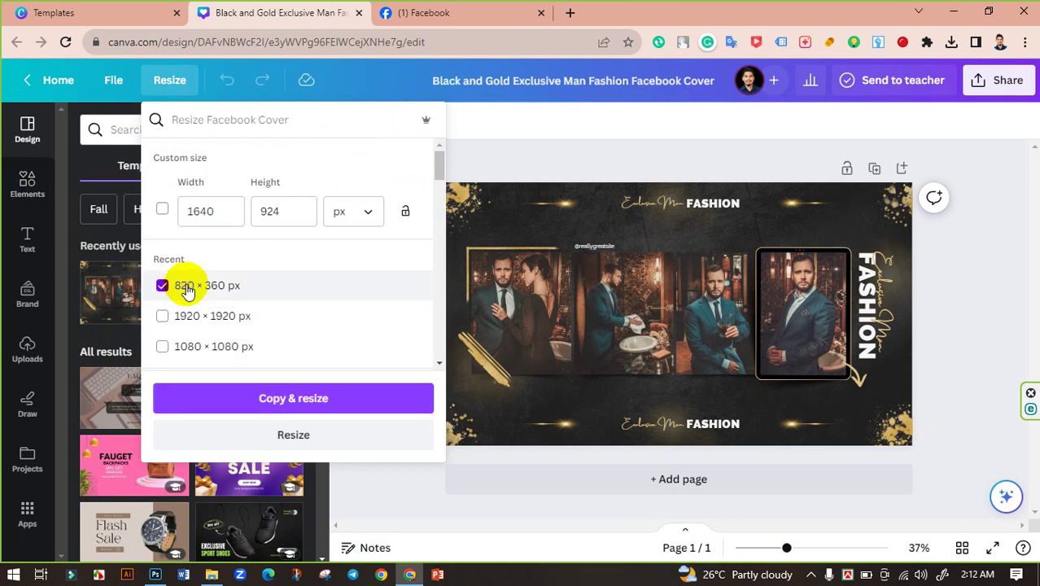
pyautogui.click(322, 401)
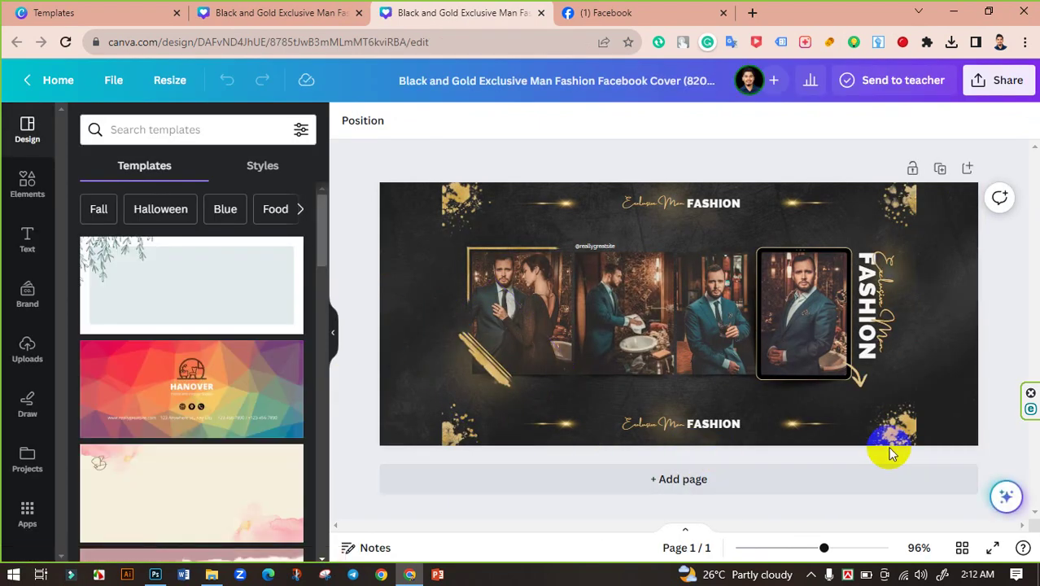
# - Move the four gold splatter graphics outward into the corners of the widened cover
pyautogui.moveTo(906, 433); pyautogui.dragTo(401, 427)
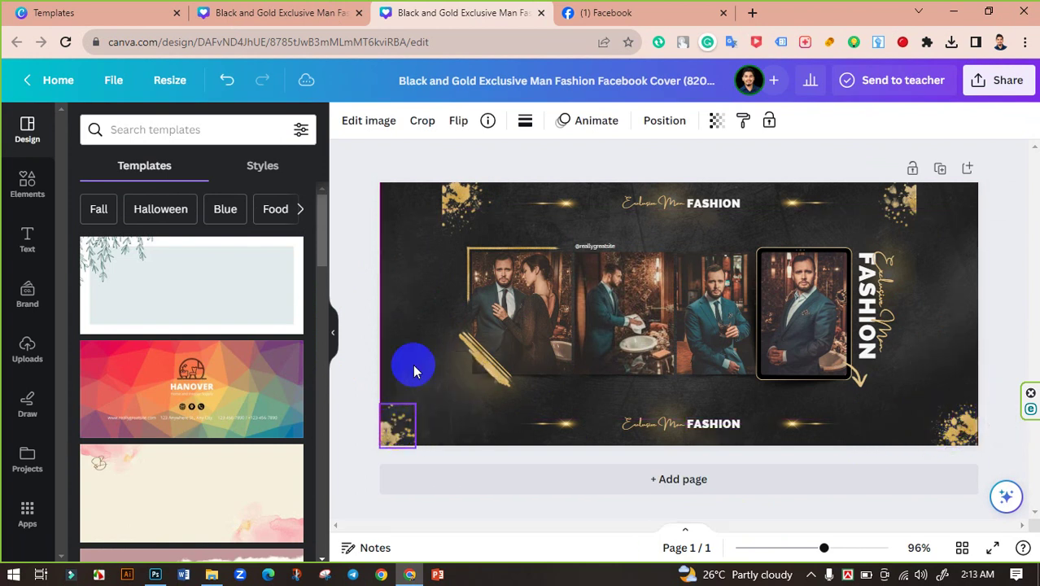
pyautogui.moveTo(465, 205); pyautogui.dragTo(402, 208)
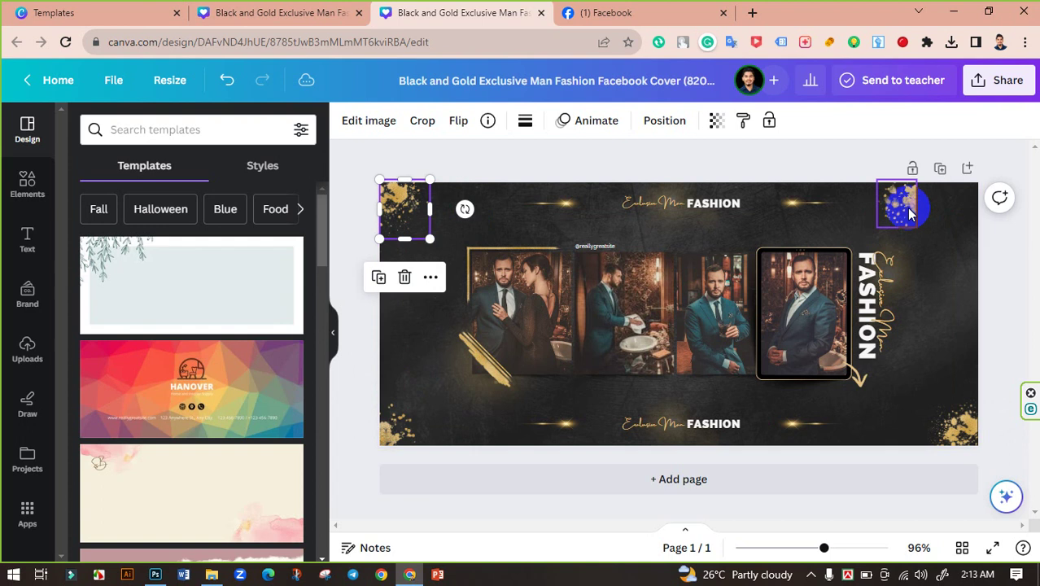
pyautogui.moveTo(910, 214); pyautogui.dragTo(968, 200)
# - Delete the upper "Exclusive Man" script text, then centre-align the upper FASHION text and centre it horizontally on the page
pyautogui.click(703, 201)
pyautogui.click(713, 205)
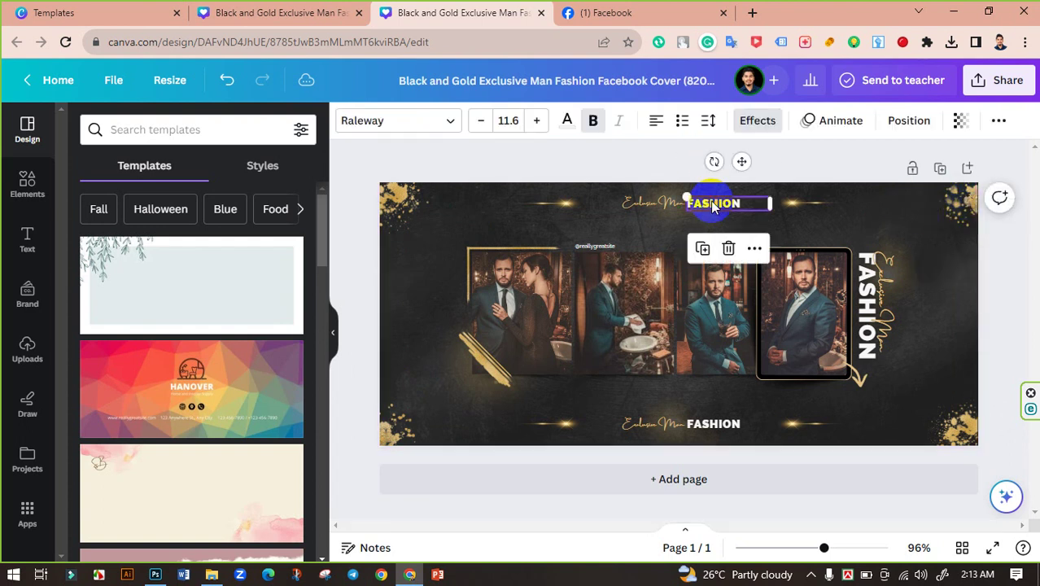
pyautogui.moveTo(675, 214); pyautogui.dragTo(726, 208)
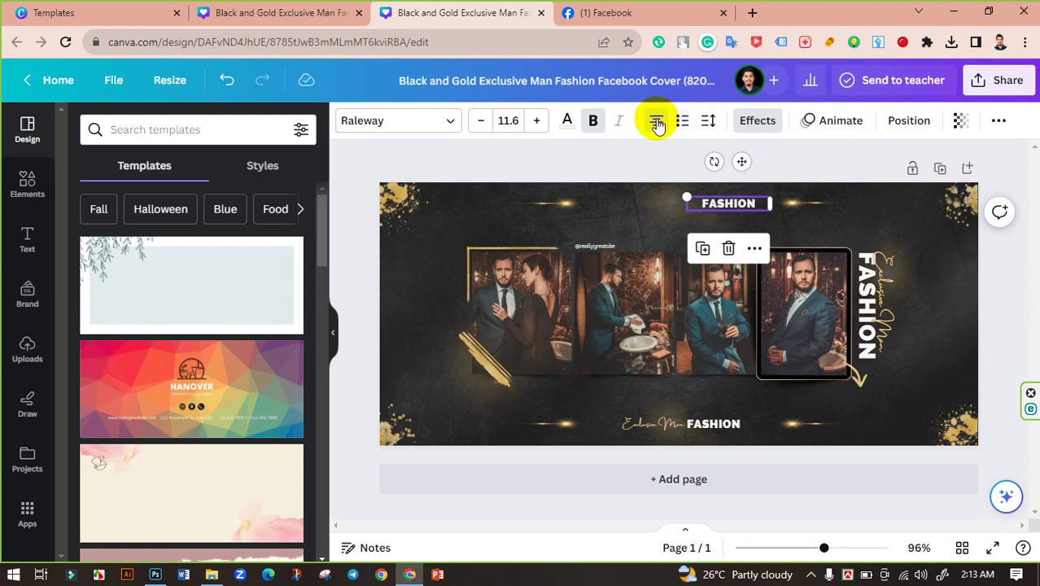
pyautogui.click(907, 120)
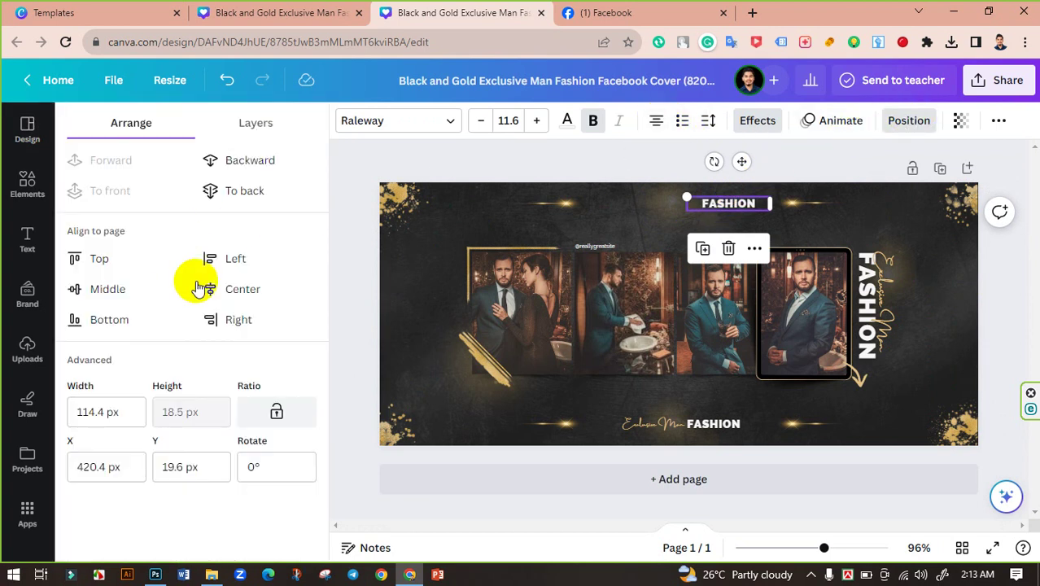
pyautogui.click(229, 285)
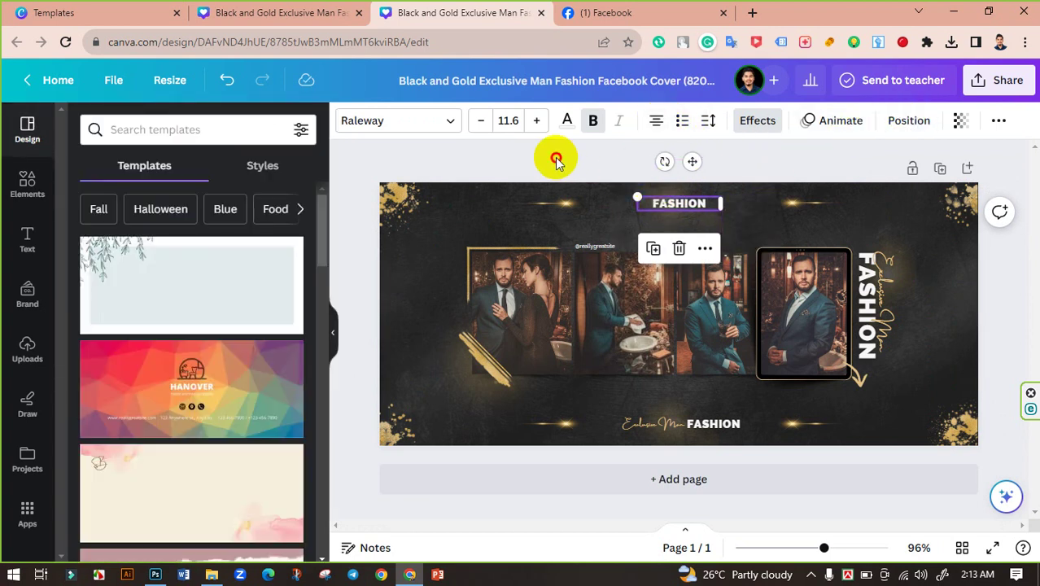
pyautogui.click(555, 157)
pyautogui.click(592, 253)
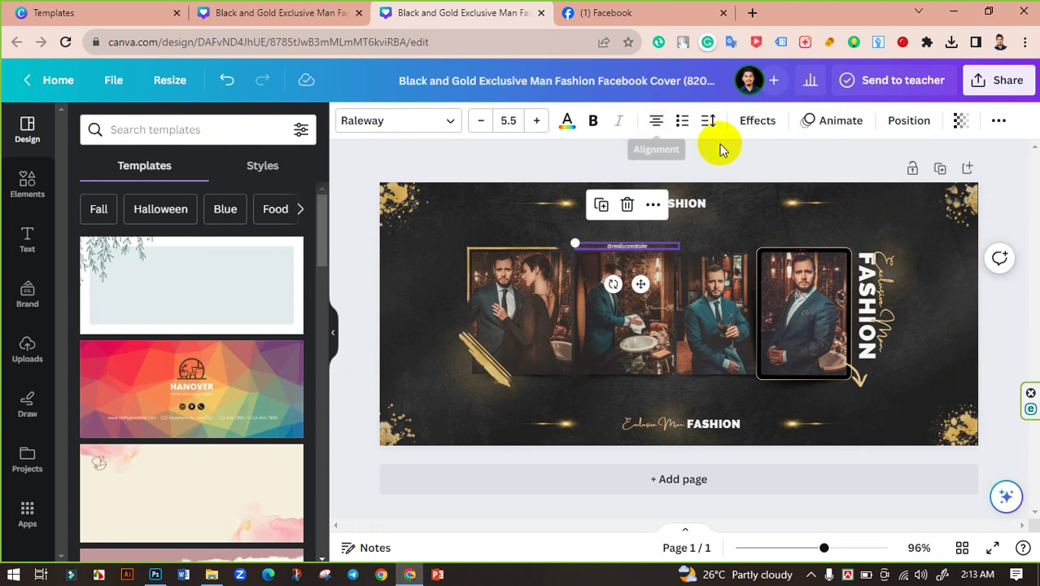
pyautogui.click(889, 124)
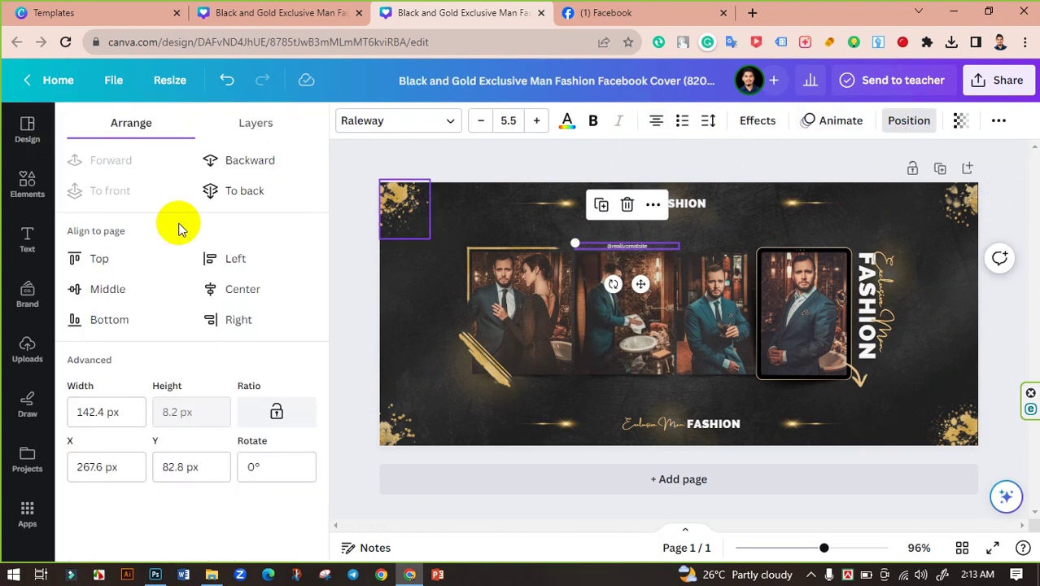
pyautogui.click(234, 288)
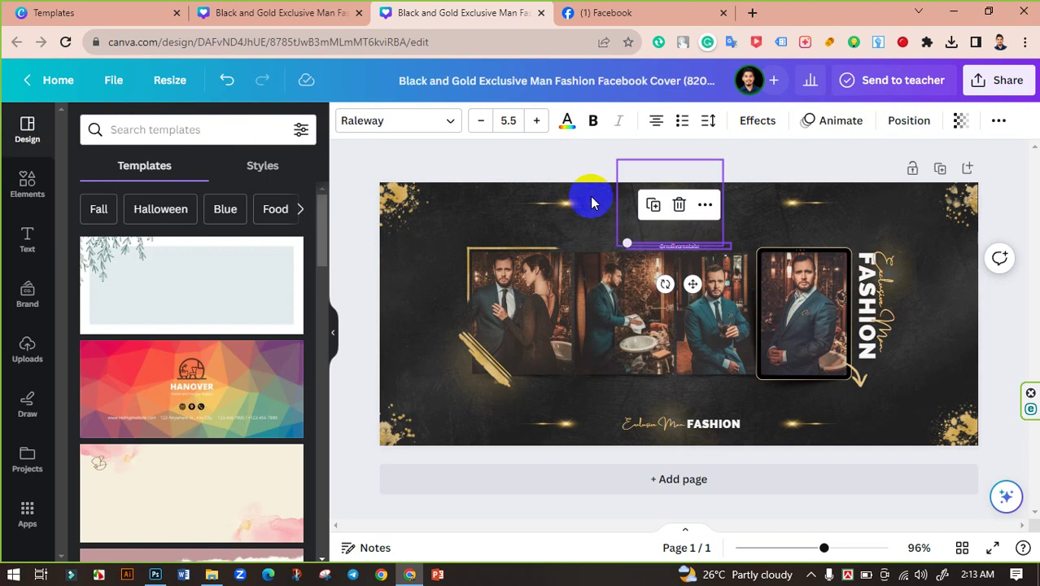
pyautogui.click(640, 321)
# - Delete the "Exclusive Man" script text near the cover's lower edge and centre the FASHION text box beside it on the page
pyautogui.click(701, 427)
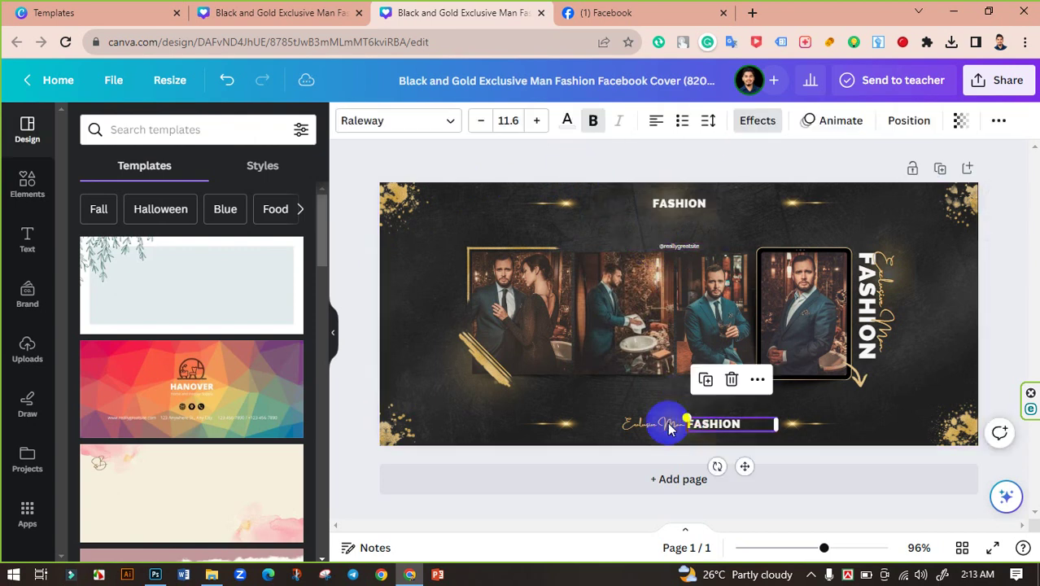
pyautogui.click(655, 424)
pyautogui.moveTo(653, 421); pyautogui.dragTo(752, 424)
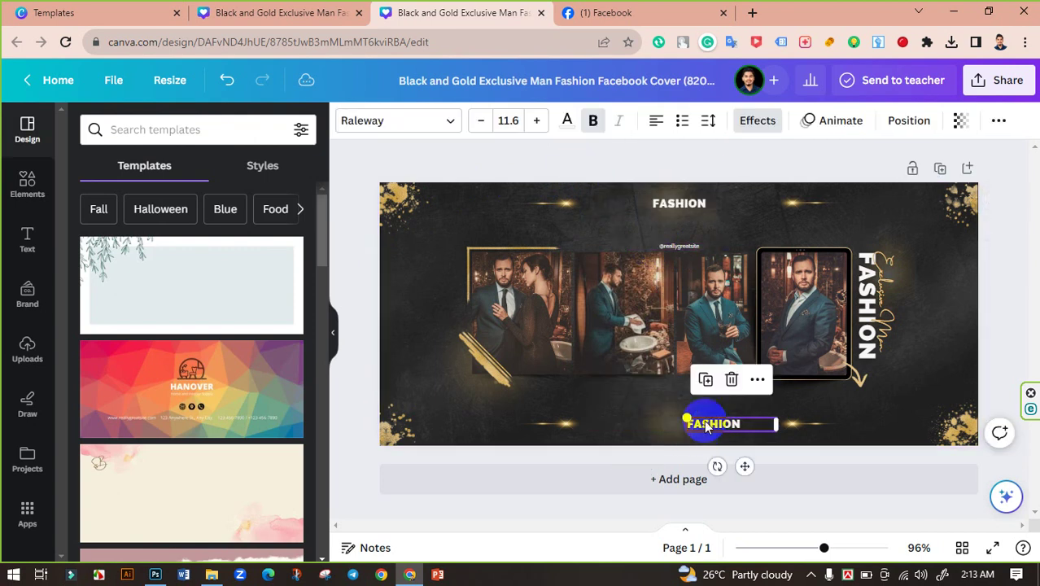
pyautogui.click(908, 120)
pyautogui.click(236, 289)
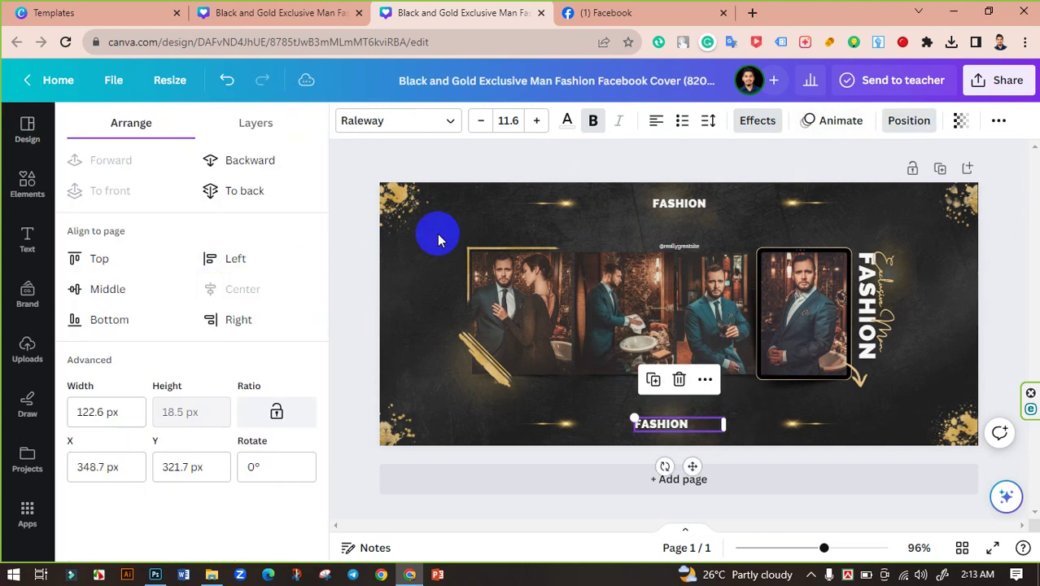
pyautogui.click(507, 160)
pyautogui.moveTo(826, 550); pyautogui.dragTo(835, 537)
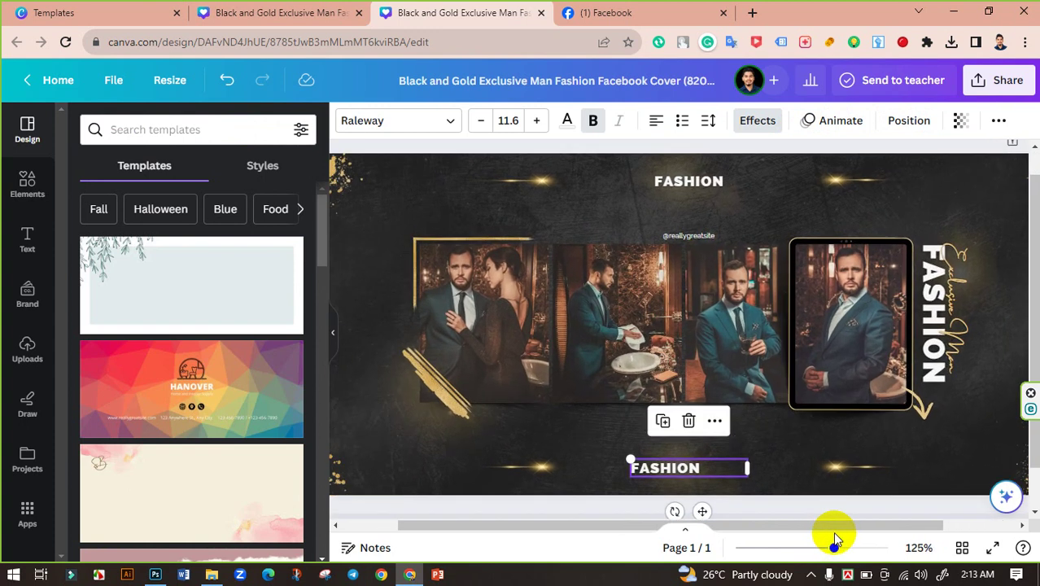
pyautogui.click(505, 348)
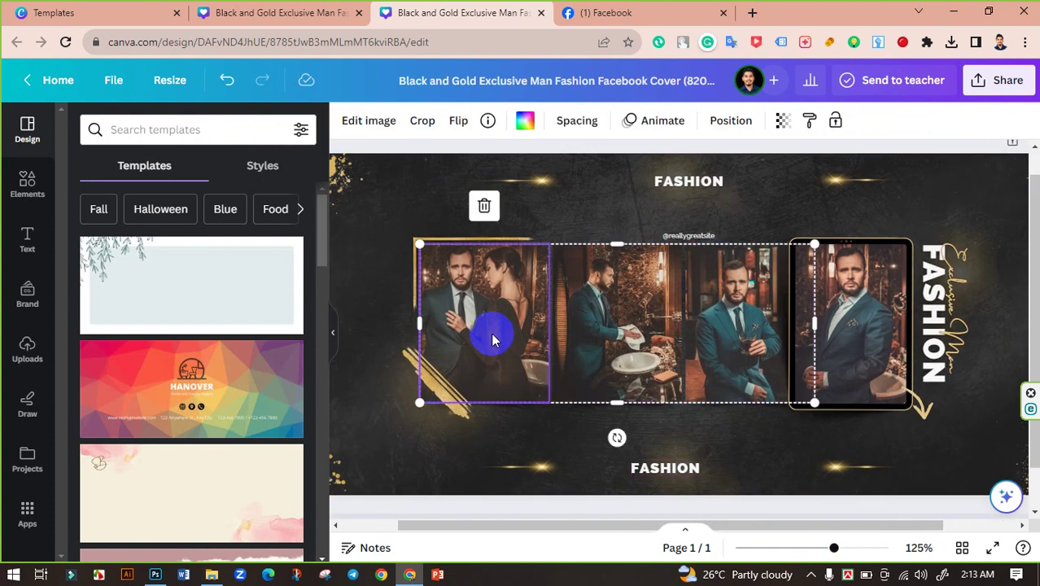
pyautogui.rightClick(492, 340)
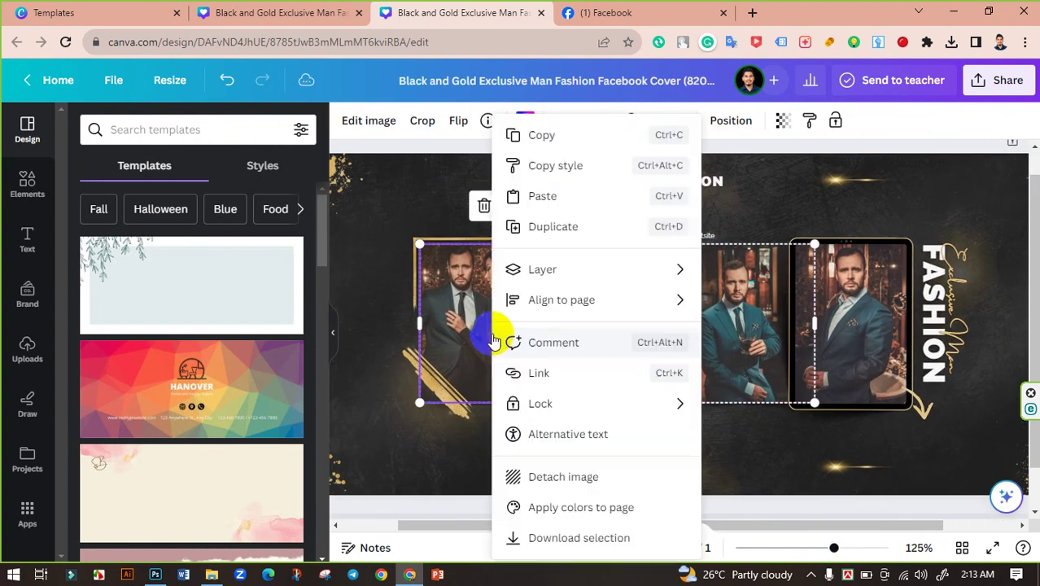
pyautogui.click(367, 286)
pyautogui.click(473, 286)
pyautogui.moveTo(472, 405)
pyautogui.mouseDown()
pyautogui.moveTo(464, 525)
pyautogui.moveTo(473, 408)
pyautogui.mouseUp()
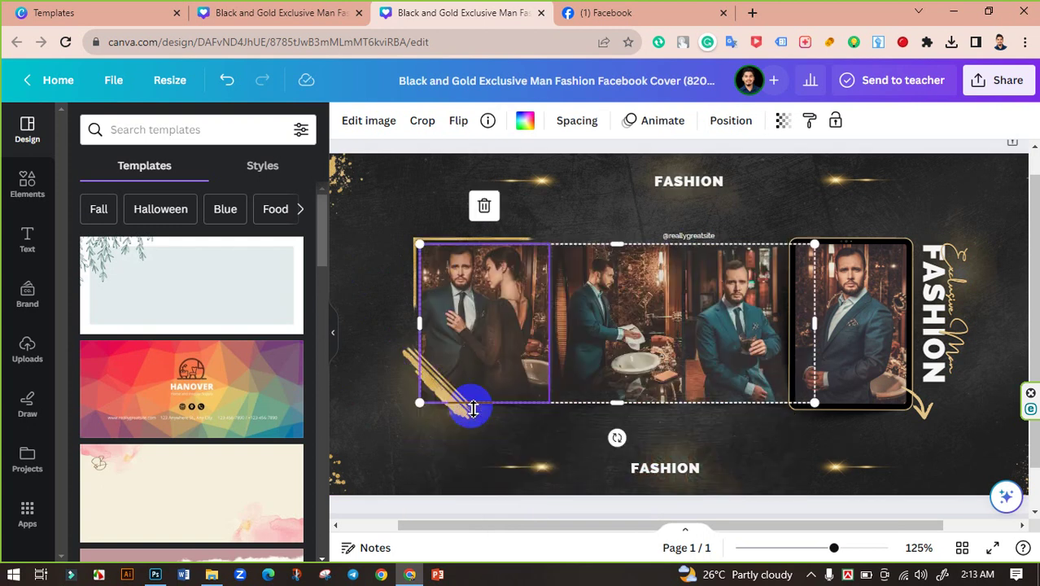
pyautogui.rightClick(528, 324)
pyautogui.press('Escape')
# - Delete the man's photos from all three cells of the photo grid, keeping the empty grid
pyautogui.click(595, 318)
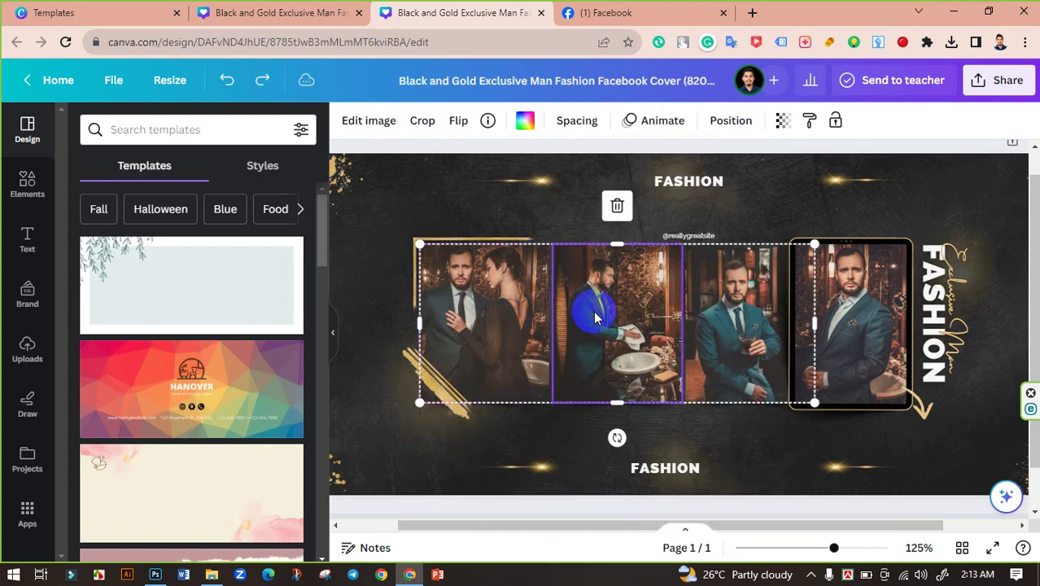
pyautogui.click(618, 208)
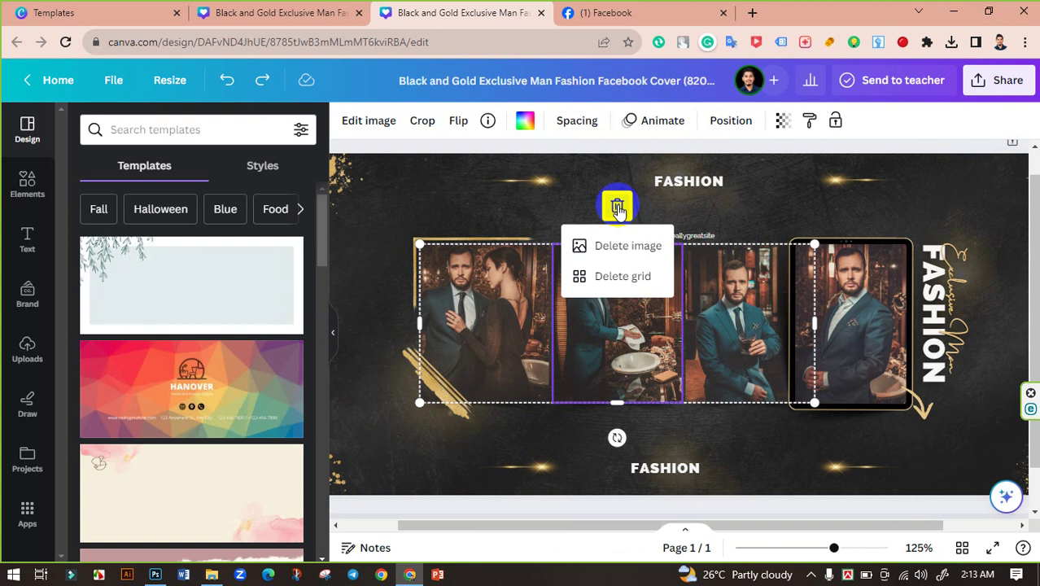
pyautogui.click(614, 246)
pyautogui.click(480, 303)
pyautogui.click(485, 208)
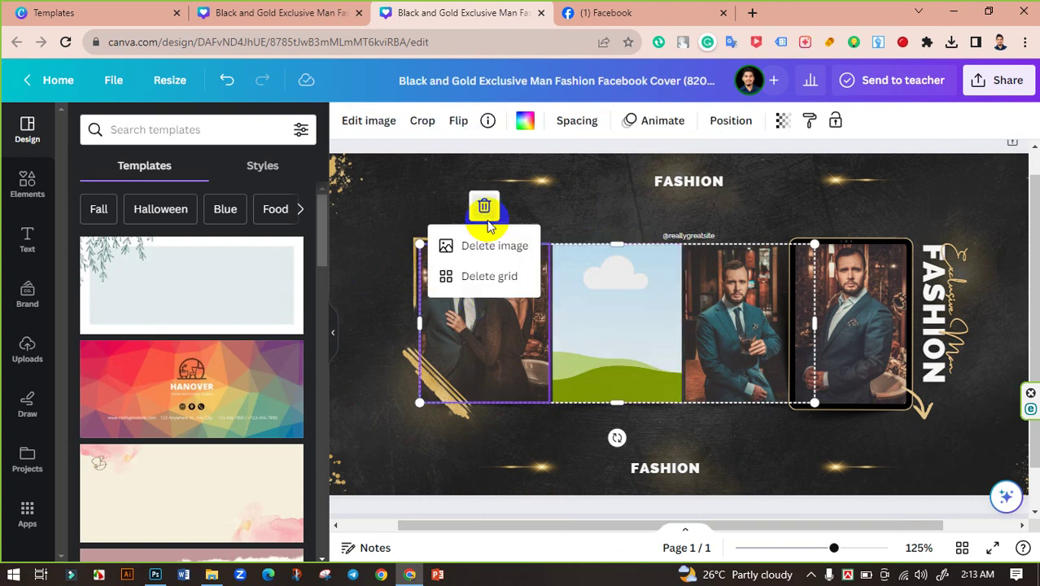
pyautogui.click(486, 247)
pyautogui.click(712, 284)
pyautogui.click(748, 207)
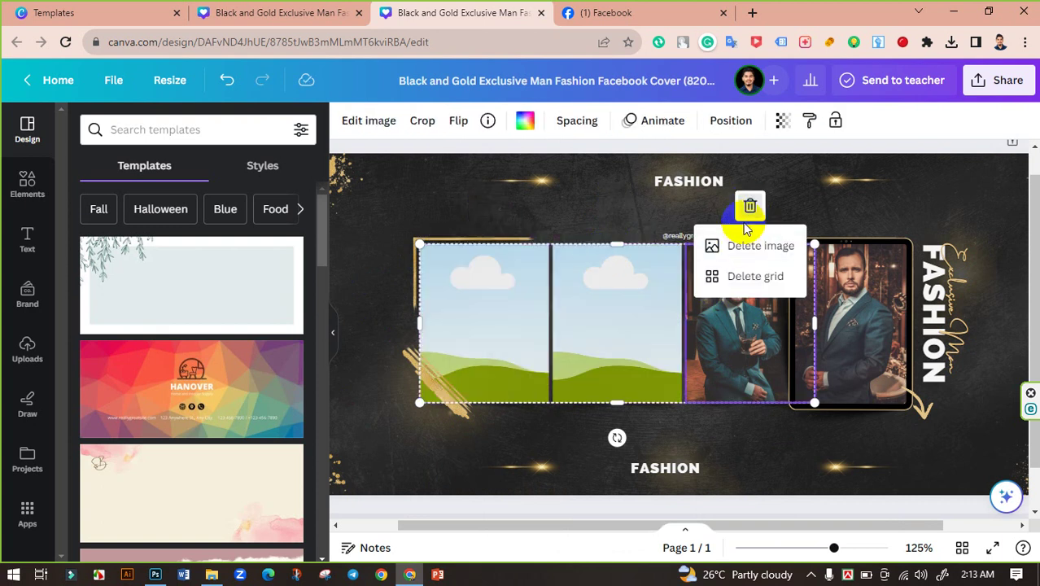
pyautogui.click(740, 245)
pyautogui.click(855, 261)
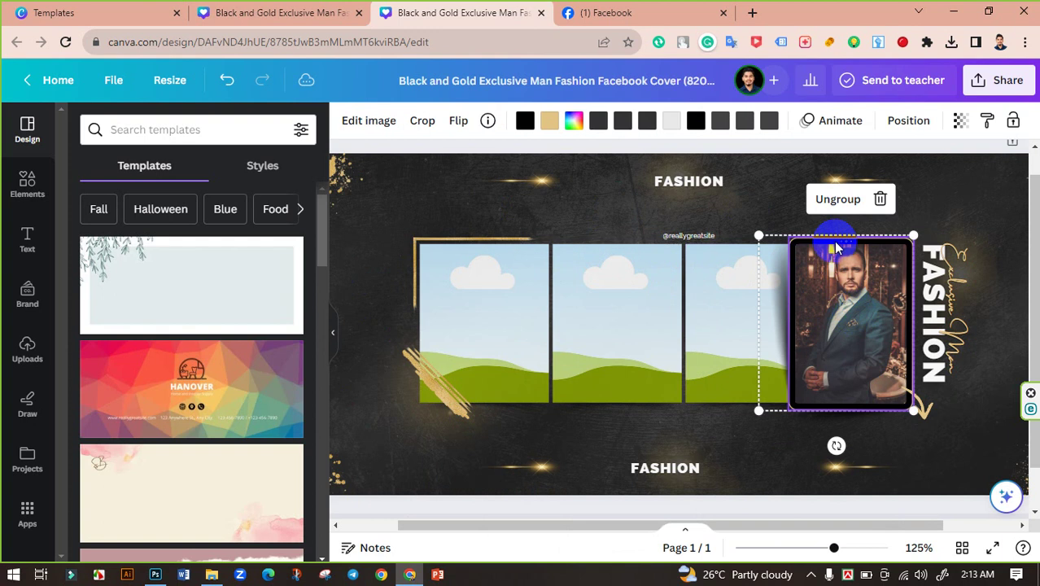
pyautogui.click(879, 200)
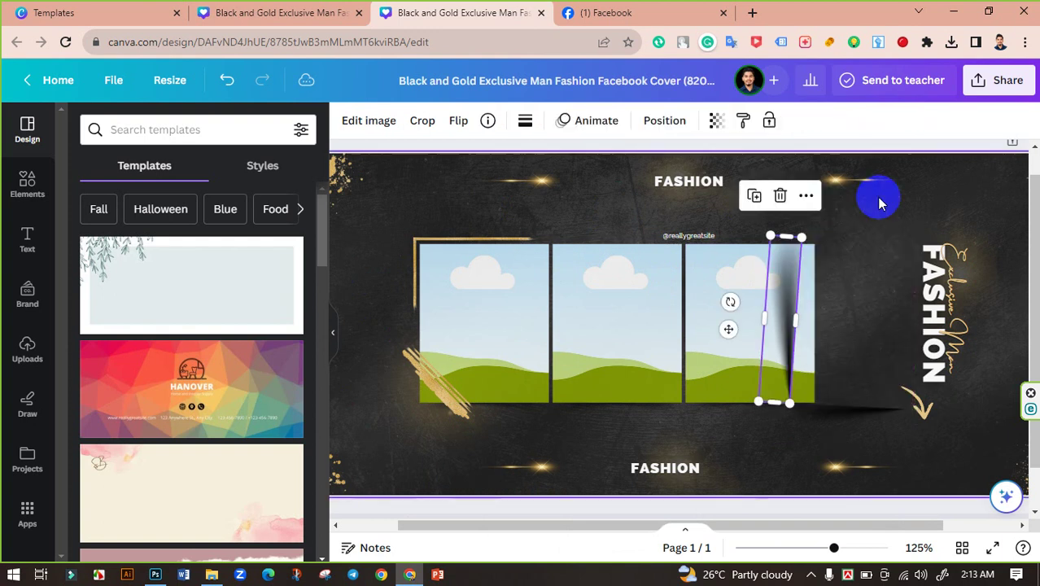
pyautogui.hotkey('ctrl', 'z')
# - Ungroup the tablet mockup beside the grid and delete only the photo inside its frame
pyautogui.rightClick(846, 321)
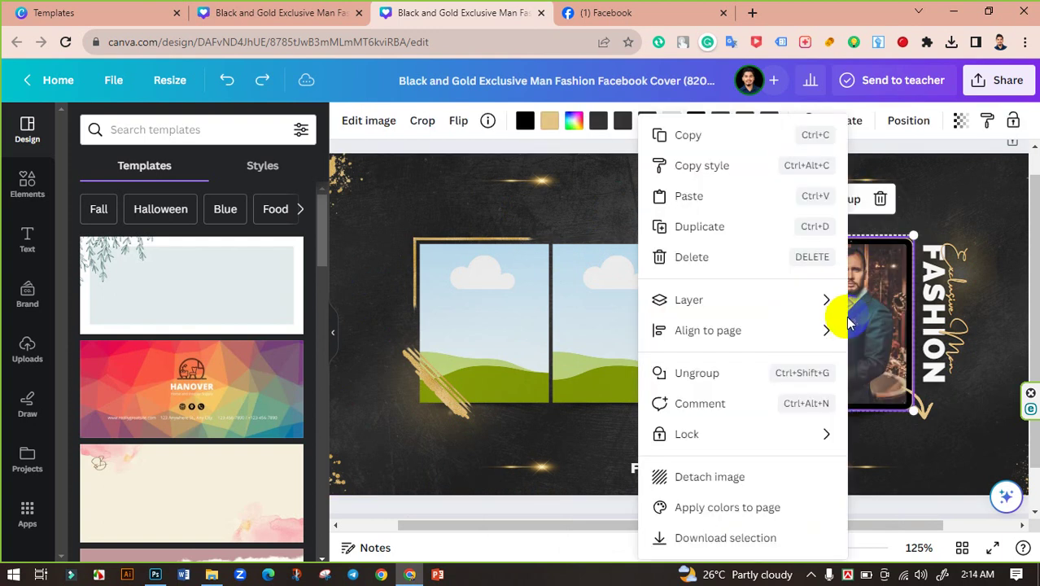
pyautogui.click(700, 372)
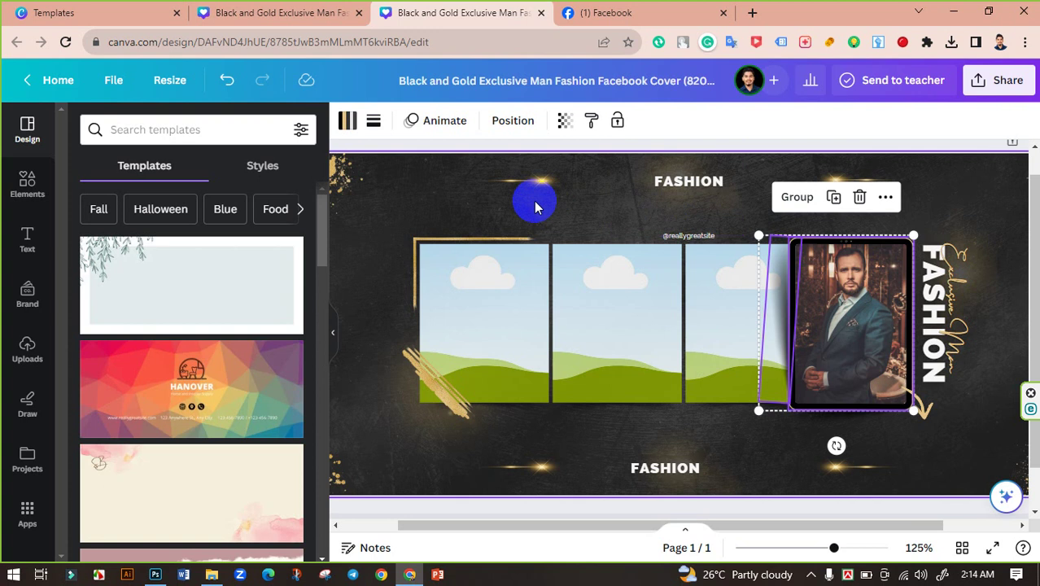
pyautogui.click(850, 268)
pyautogui.click(852, 200)
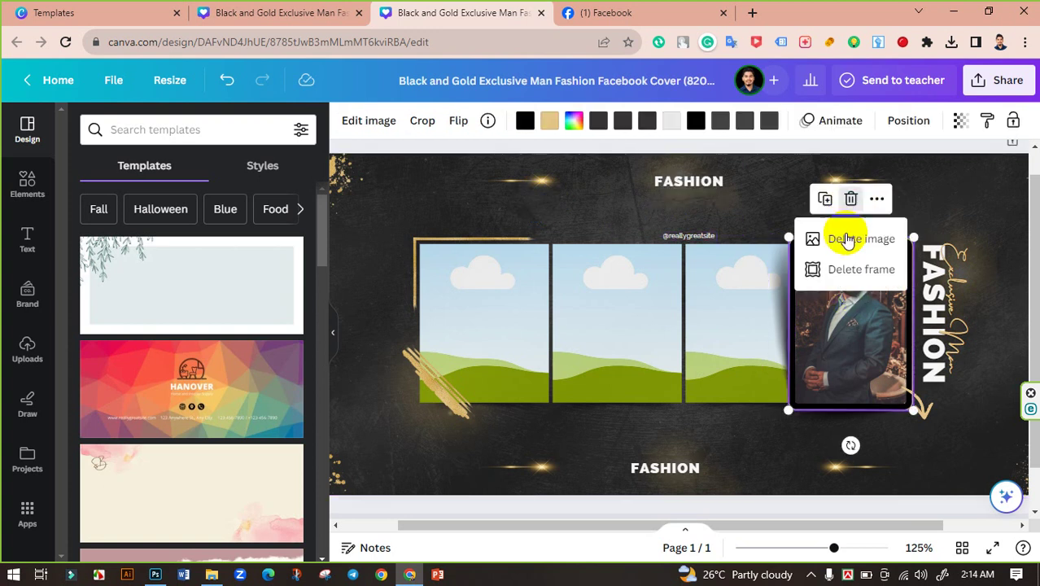
pyautogui.click(842, 237)
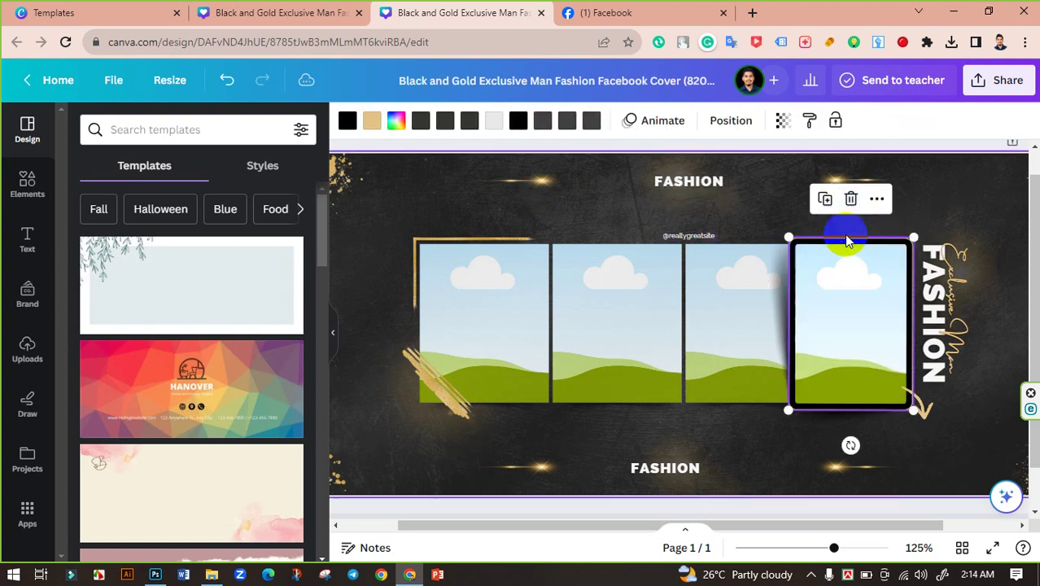
pyautogui.click(964, 174)
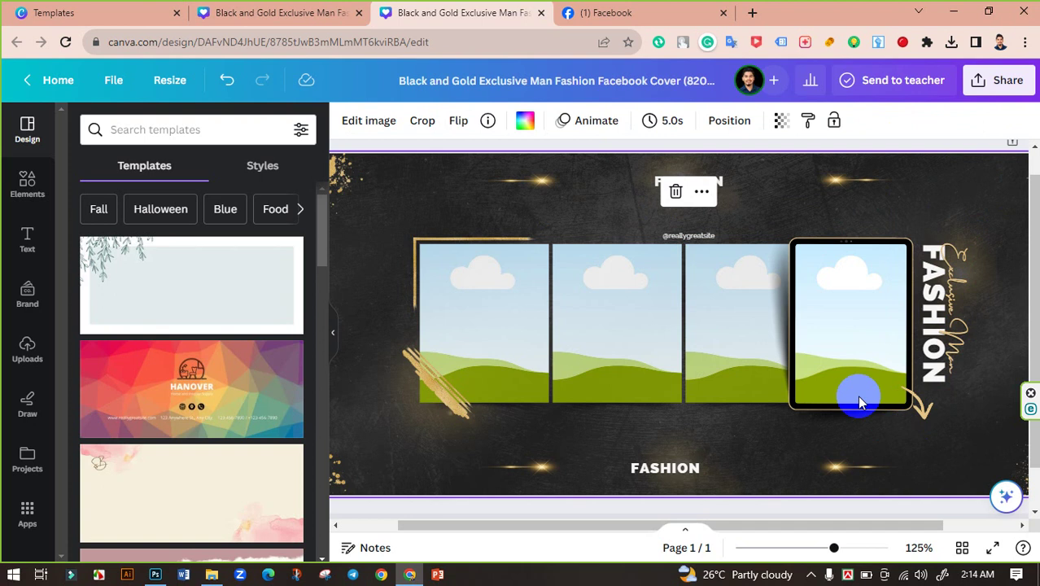
pyautogui.click(849, 368)
pyautogui.click(705, 348)
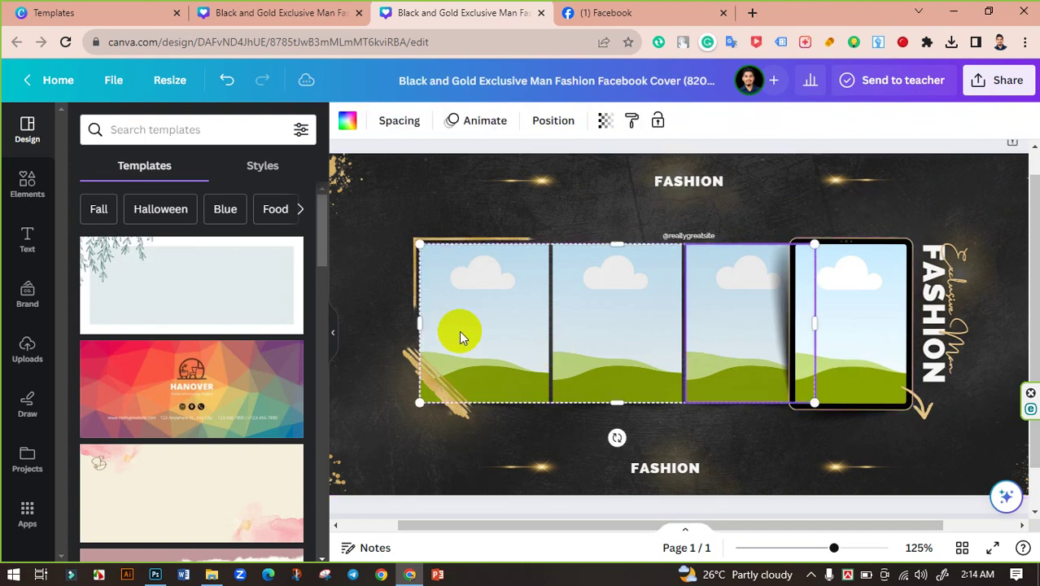
pyautogui.click(476, 314)
pyautogui.rightClick(476, 314)
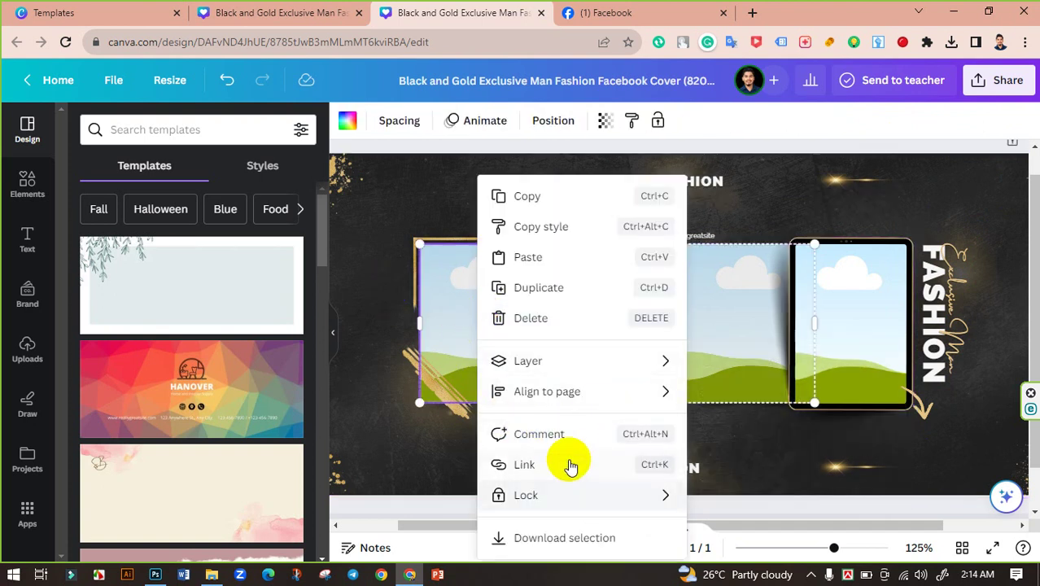
pyautogui.click(399, 302)
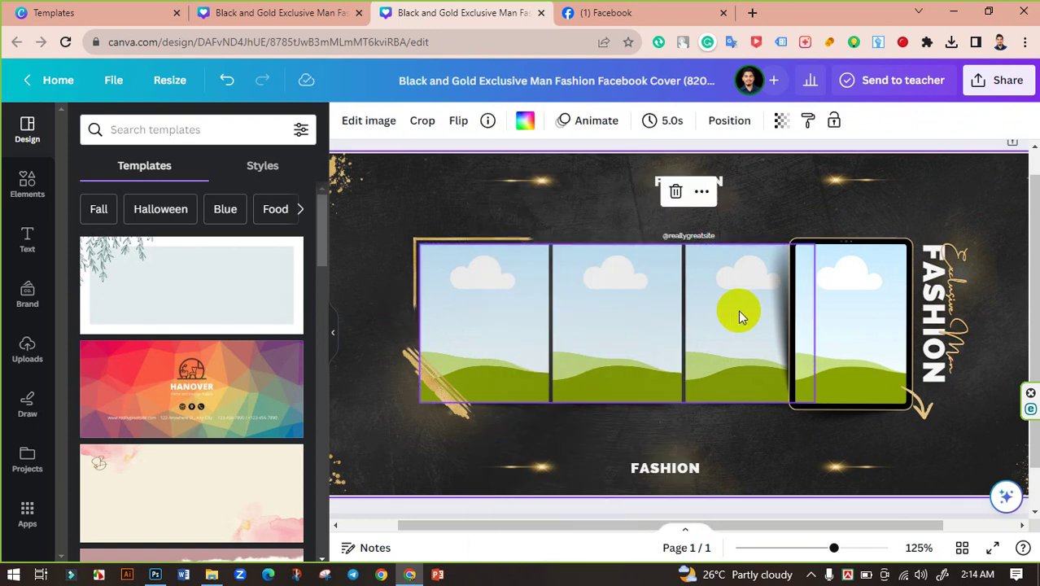
pyautogui.click(738, 310)
pyautogui.click(859, 308)
pyautogui.click(557, 290)
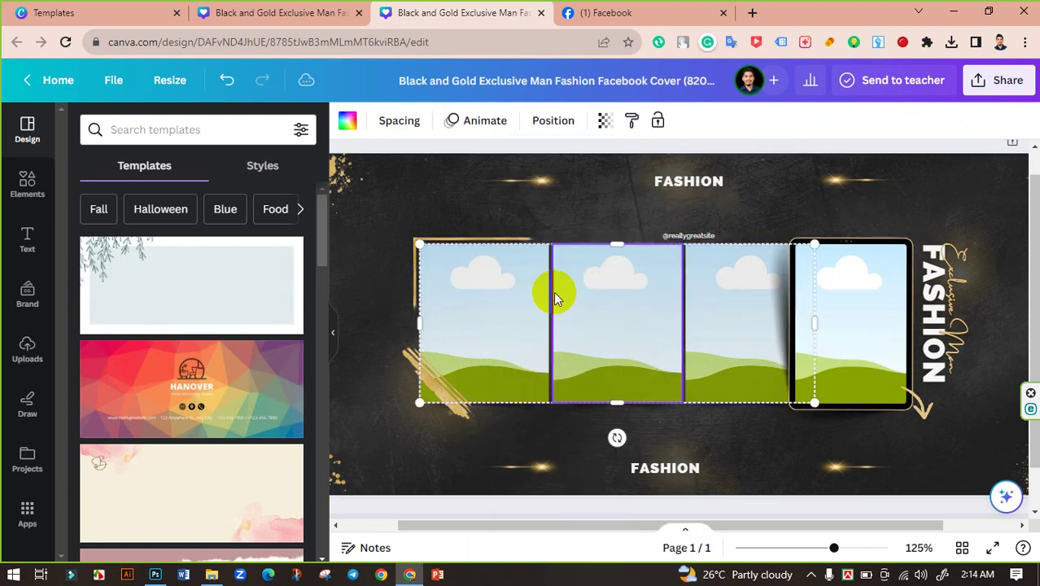
pyautogui.click(366, 251)
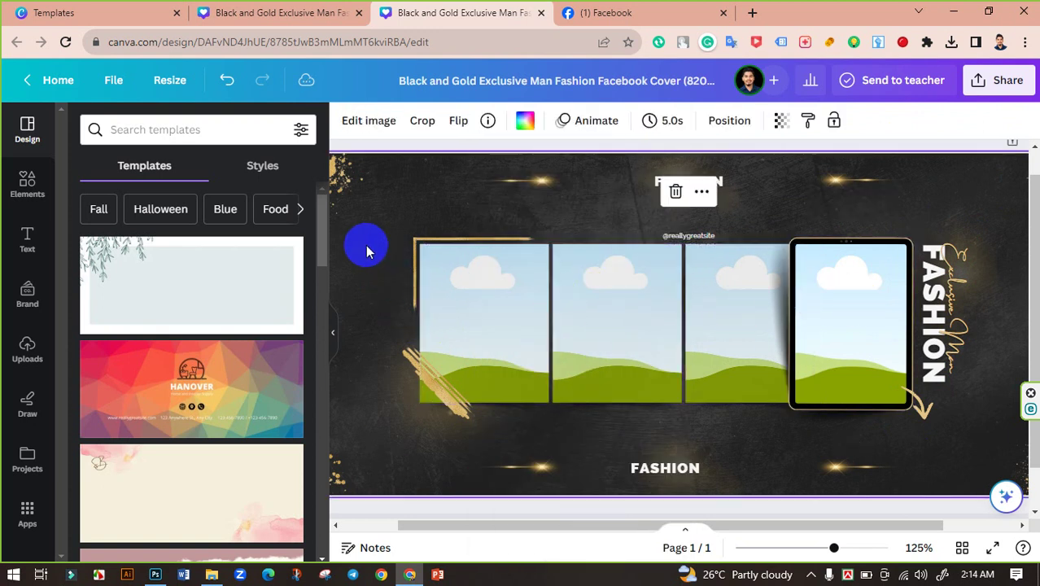
# - Upload the dress photos 1 (3).jpg, 1 (9).jpg, 1 (6).jpg and 1 (13).jpg from the Downloads folder
pyautogui.click(24, 348)
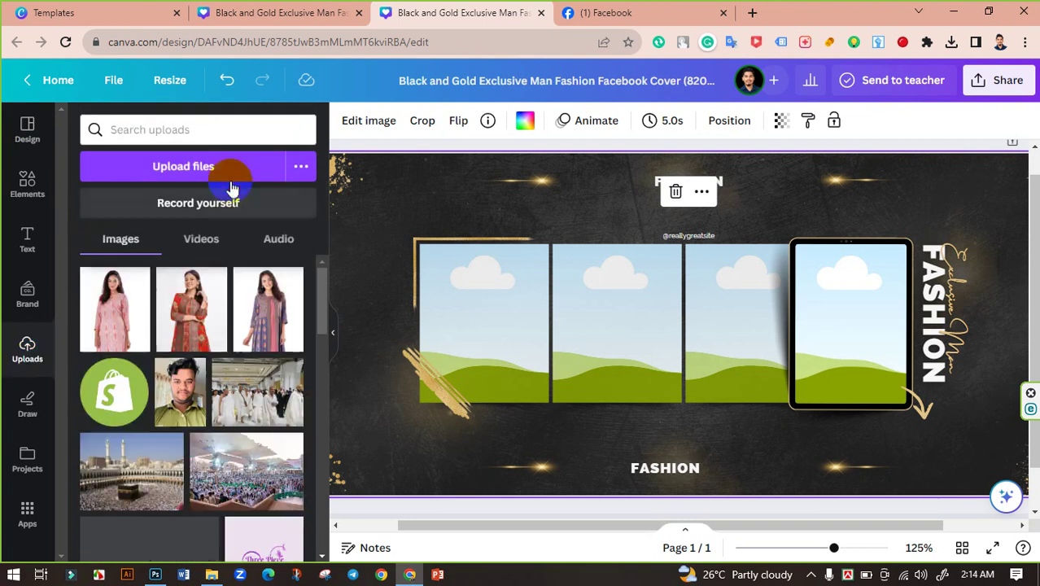
pyautogui.click(216, 171)
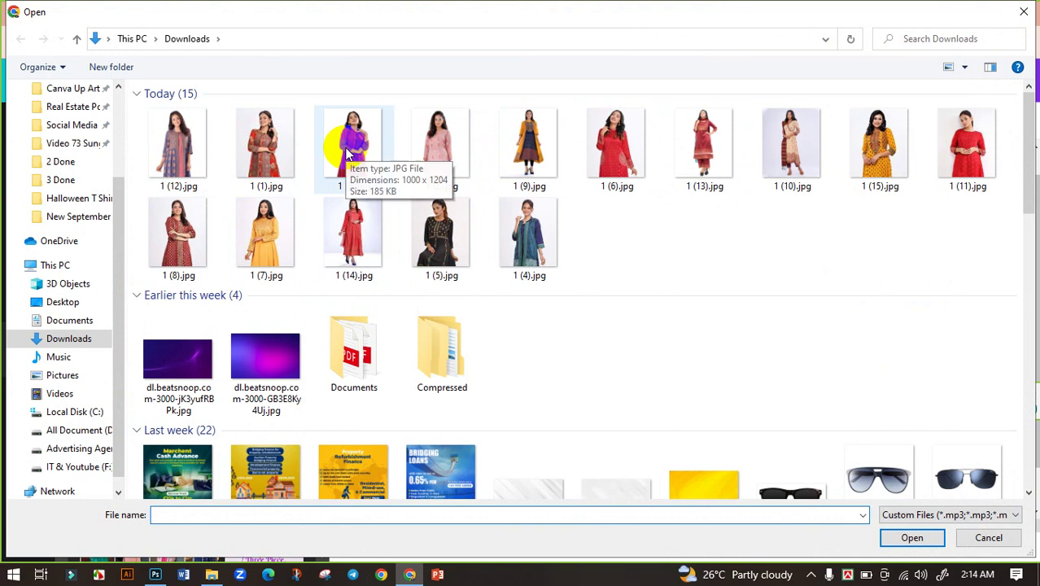
pyautogui.click(349, 153)
pyautogui.keyDown('ctrl'); pyautogui.click(520, 139); pyautogui.keyUp('ctrl')
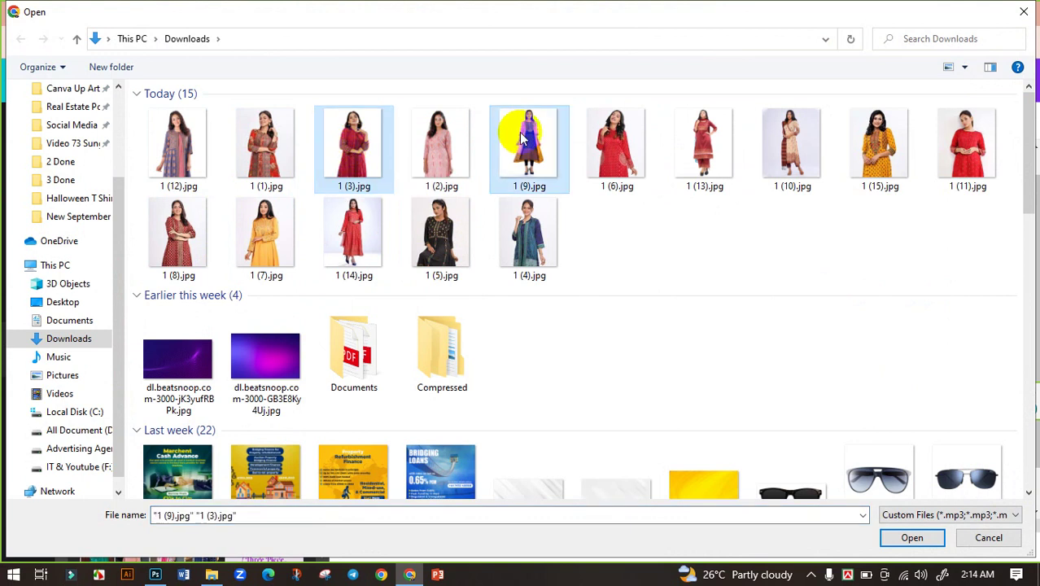
pyautogui.keyDown('ctrl'); pyautogui.click(632, 161); pyautogui.keyUp('ctrl')
pyautogui.keyDown('ctrl'); pyautogui.click(701, 154); pyautogui.keyUp('ctrl')
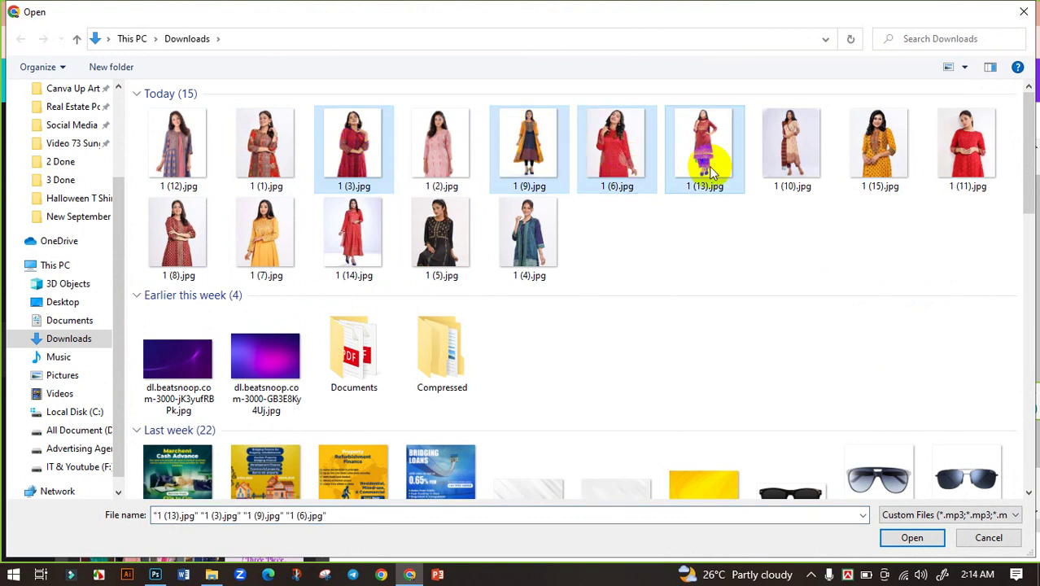
pyautogui.click(896, 541)
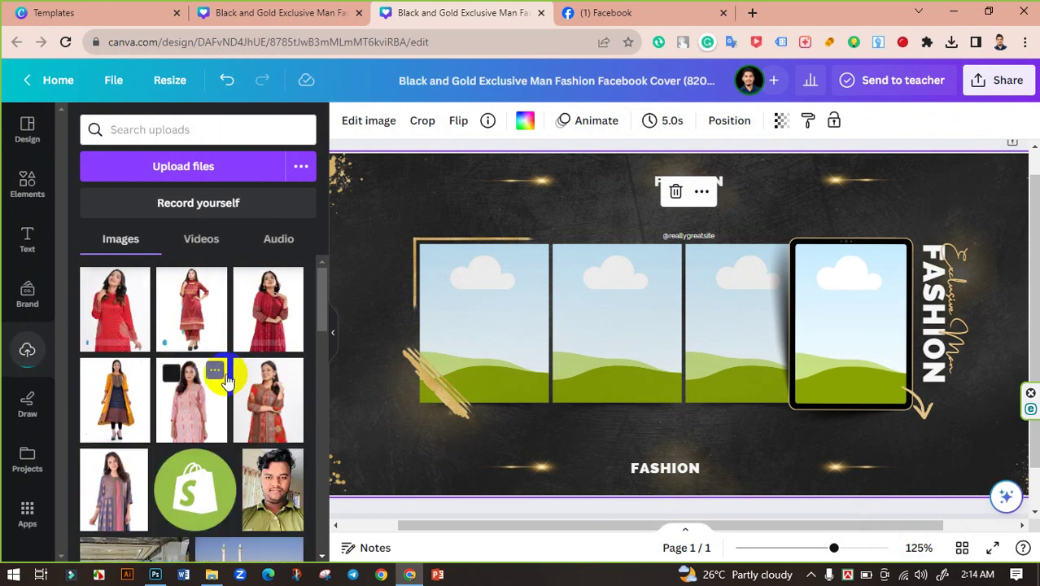
# - Fill the three grid cells from left to right with photos 1 (6), 1 (3) and 1 (9), and the tablet frame with 1 (13)
pyautogui.click(119, 316)
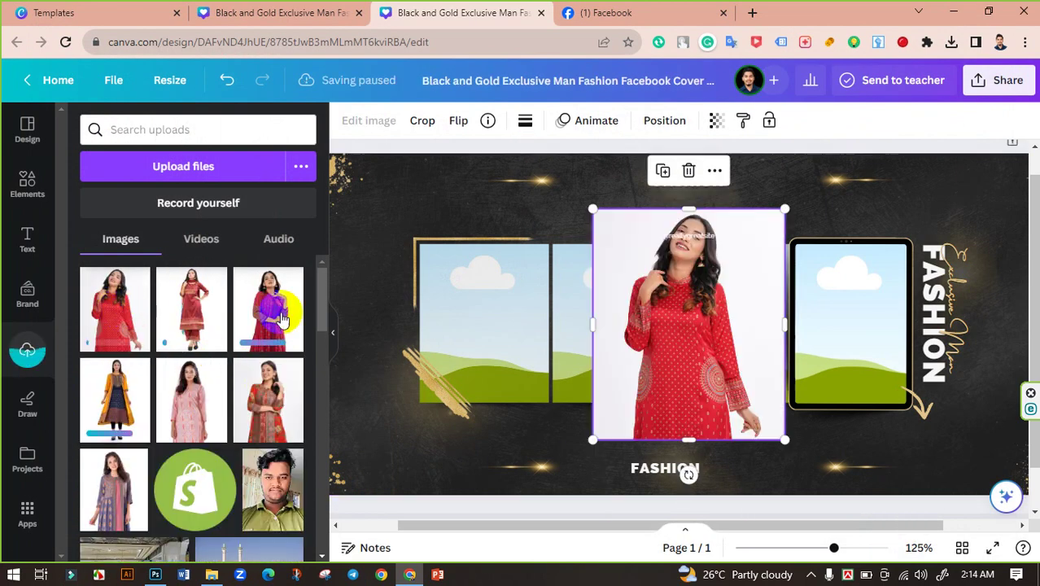
pyautogui.moveTo(669, 308); pyautogui.dragTo(512, 337)
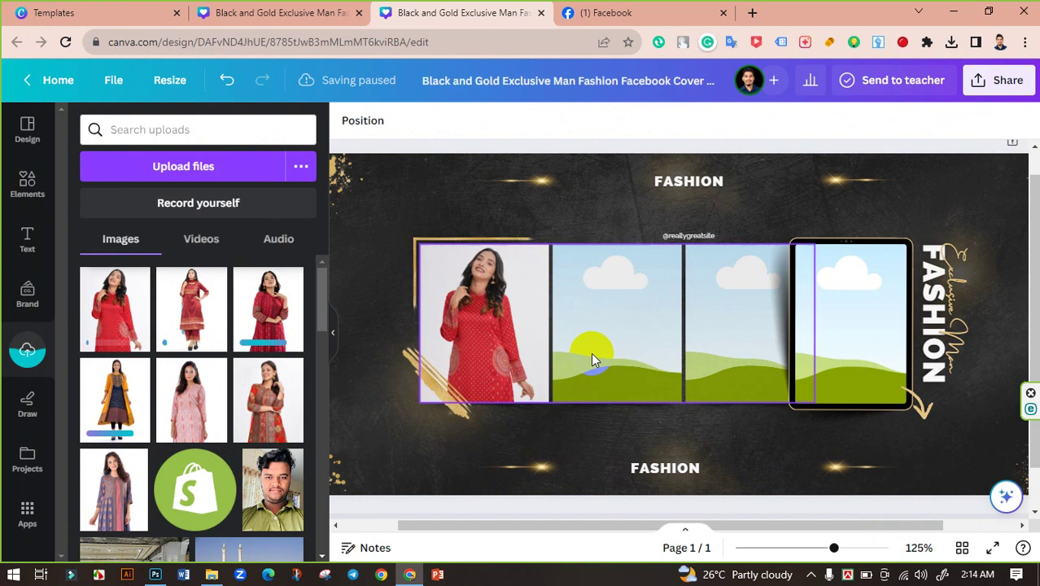
pyautogui.moveTo(192, 308); pyautogui.dragTo(804, 334)
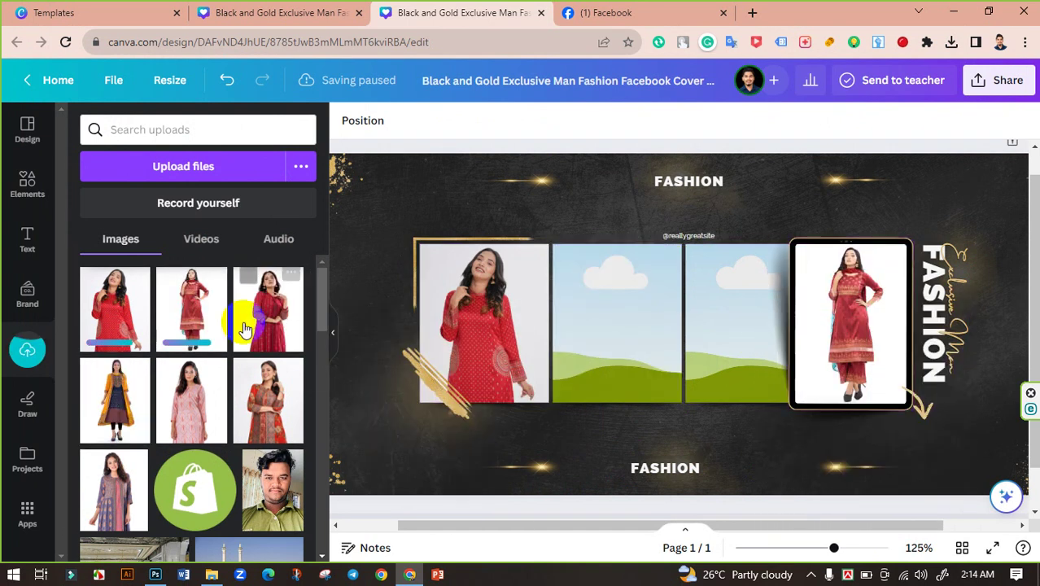
pyautogui.moveTo(271, 319); pyautogui.dragTo(617, 324)
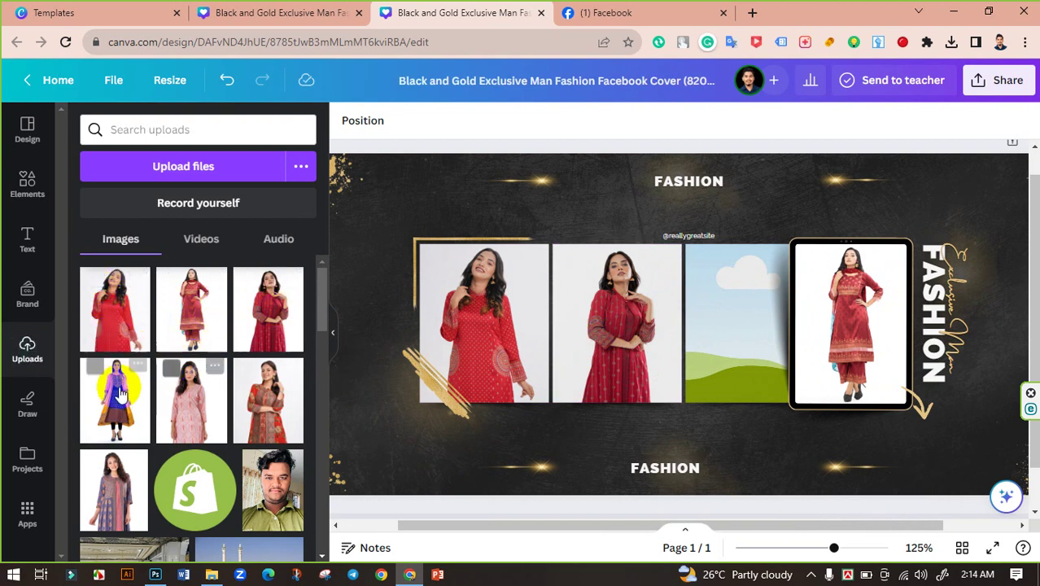
pyautogui.moveTo(345, 403); pyautogui.dragTo(713, 352)
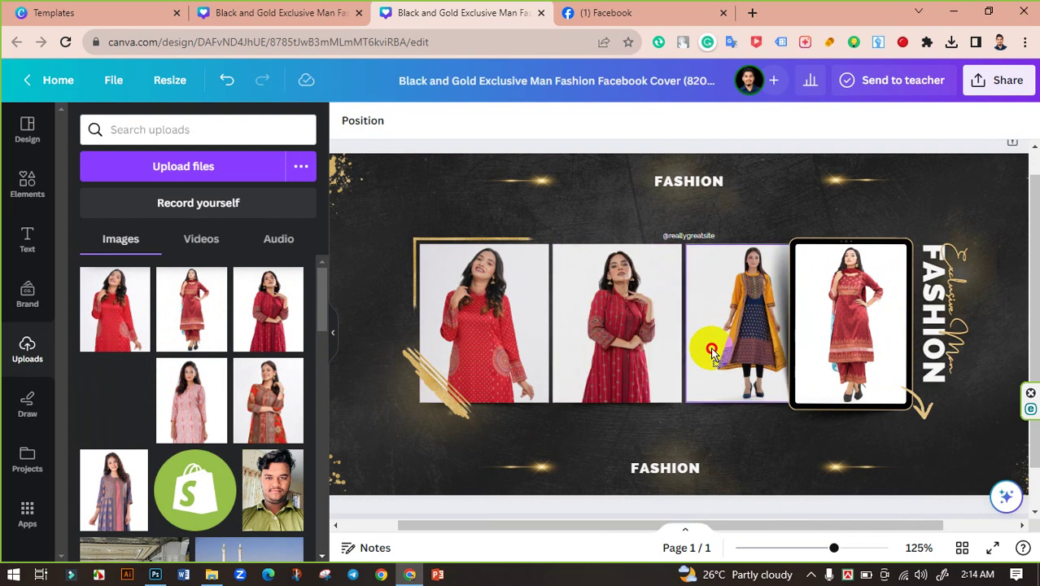
# - Enlarge and reposition the yellow dress photo within the third grid cell so the model's upper body fills it
pyautogui.doubleClick(712, 358)
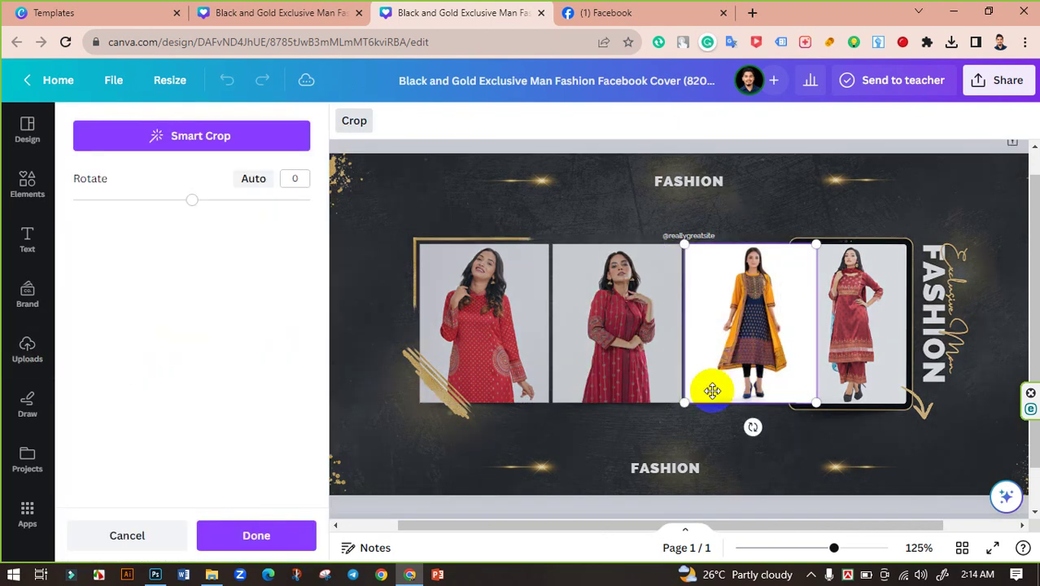
pyautogui.moveTo(686, 405); pyautogui.dragTo(571, 513)
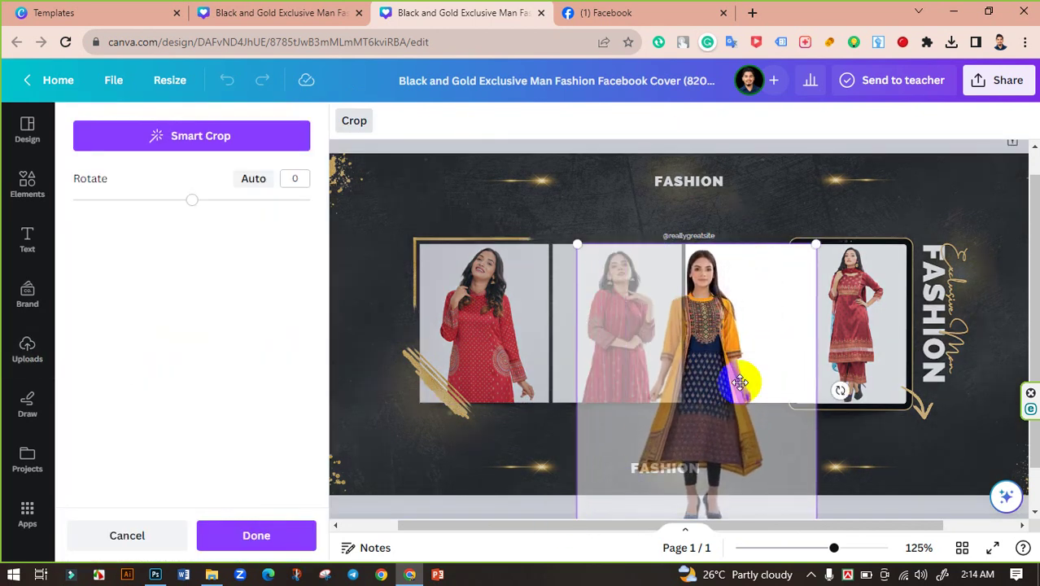
pyautogui.moveTo(800, 357); pyautogui.dragTo(798, 363)
pyautogui.click(753, 219)
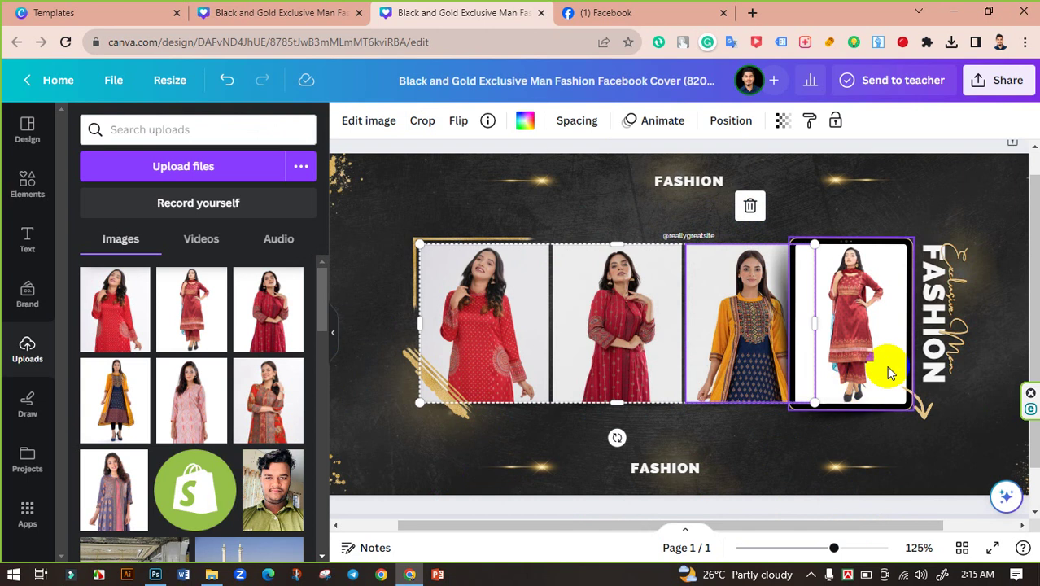
pyautogui.click(903, 198)
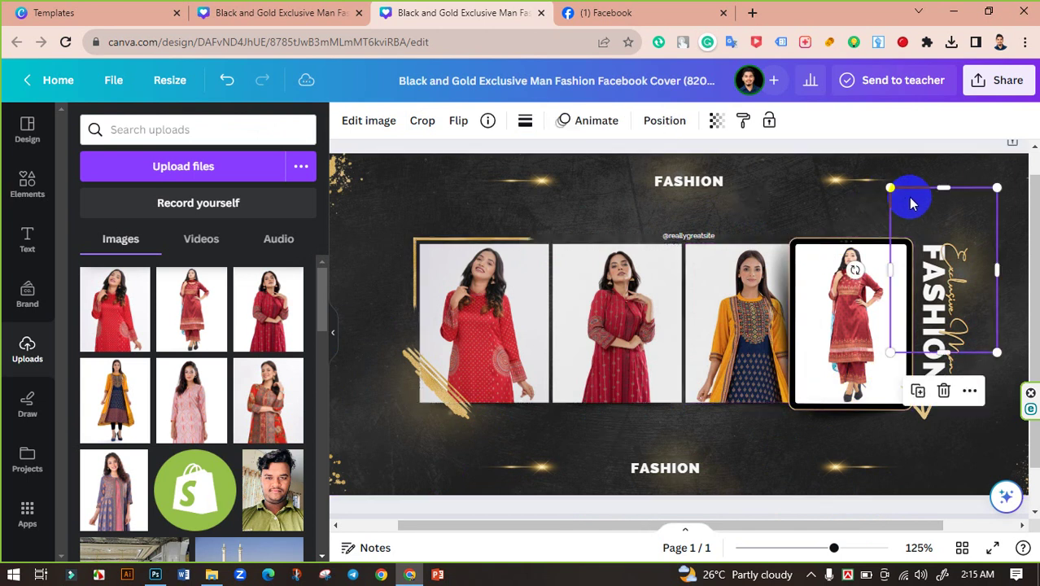
pyautogui.click(479, 205)
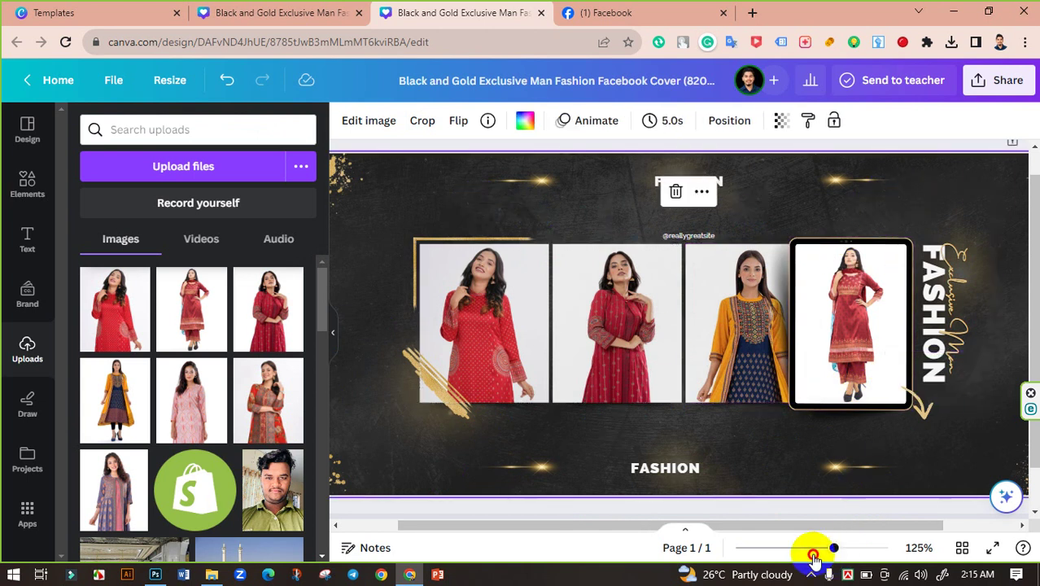
# - Replace the vertical gold script text beside the tablet with "Girls Three Piece"
pyautogui.moveTo(814, 557)
pyautogui.mouseDown()
pyautogui.moveTo(802, 552)
pyautogui.moveTo(834, 556)
pyautogui.mouseUp()
pyautogui.moveTo(821, 533); pyautogui.dragTo(888, 525)
pyautogui.doubleClick(865, 306)
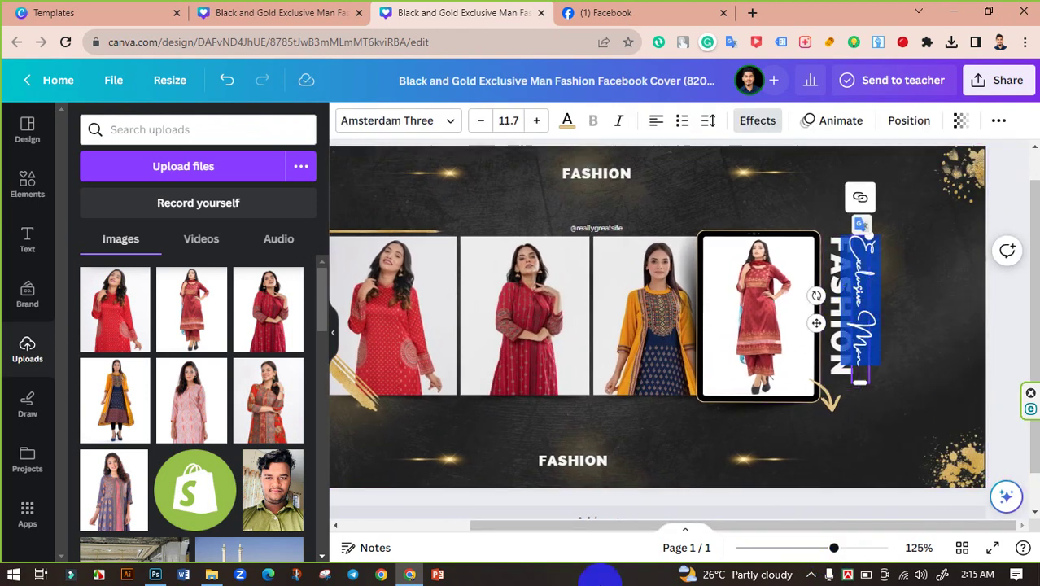
pyautogui.press('BackSpace')
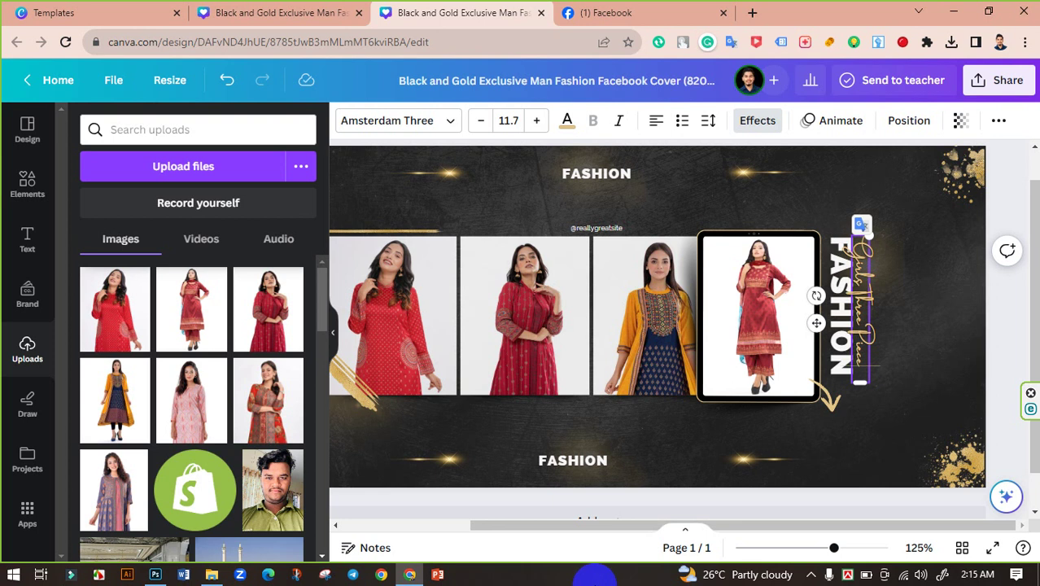
pyautogui.click(1008, 293)
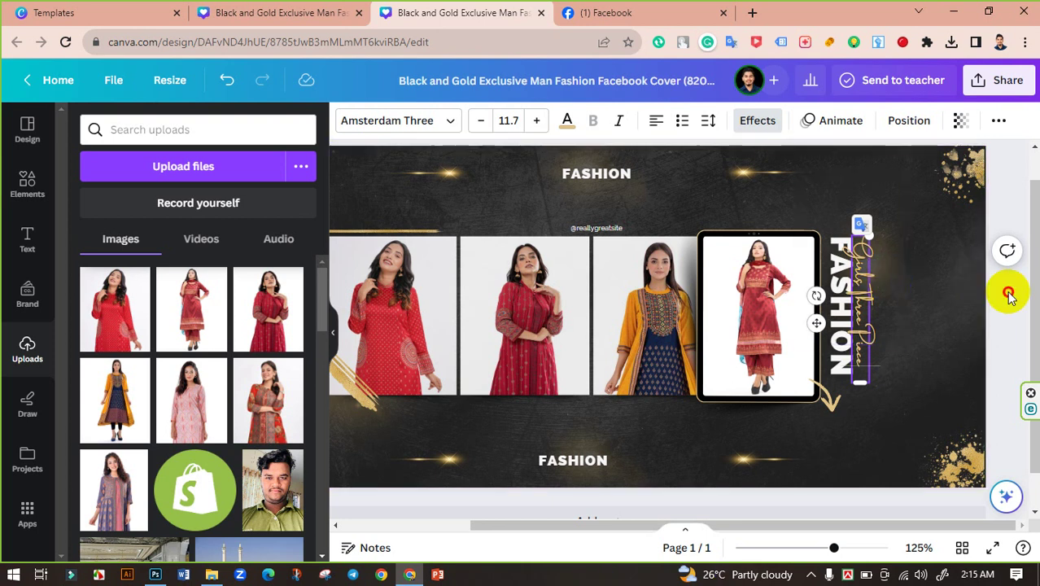
pyautogui.click(868, 294)
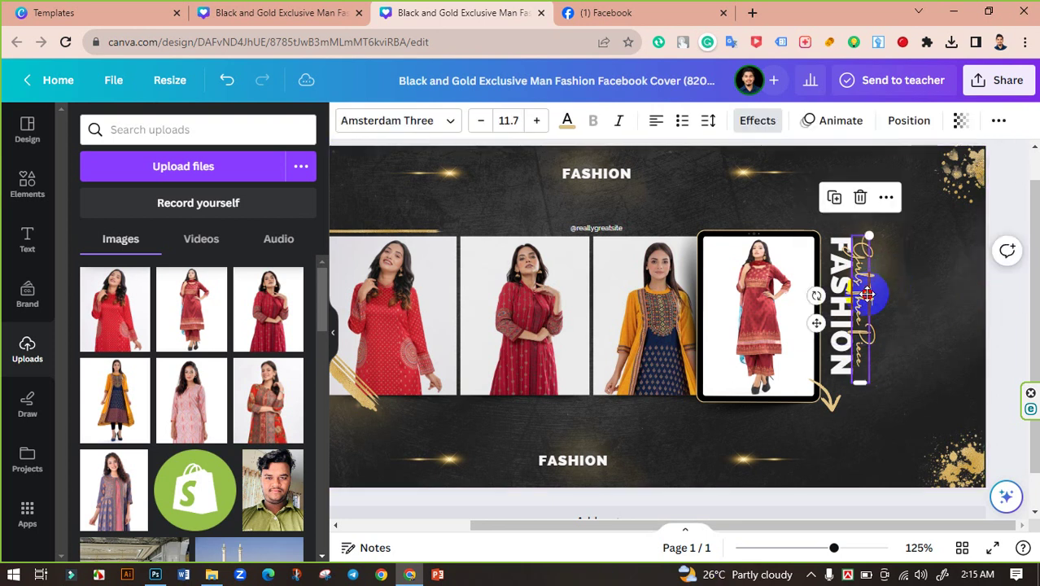
pyautogui.click(1002, 324)
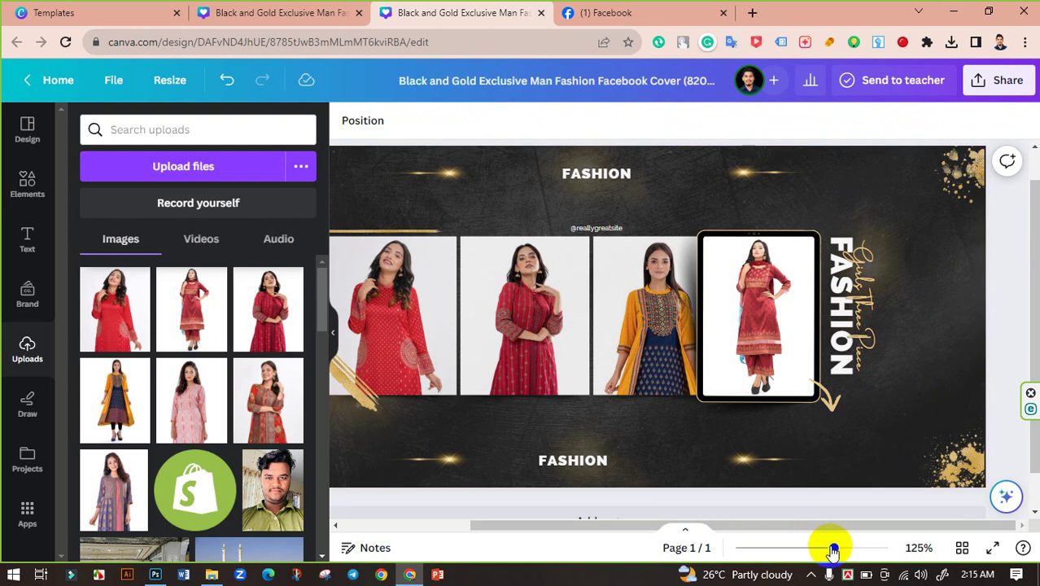
# - Move the FASHION text below the photos together with its two gold flares upward, closer to the photo grid
pyautogui.moveTo(834, 551); pyautogui.dragTo(821, 547)
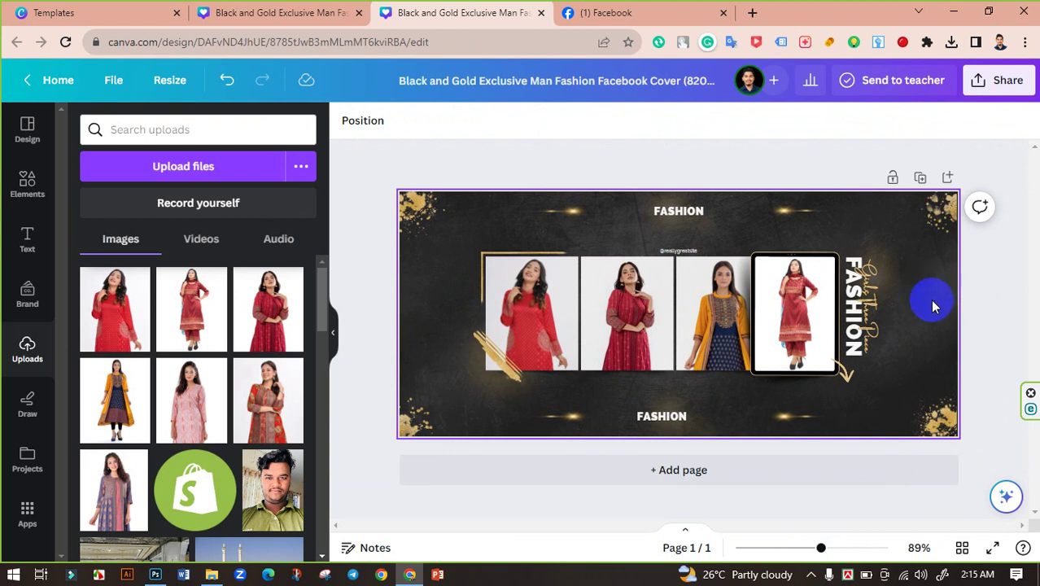
pyautogui.click(696, 209)
pyautogui.click(688, 419)
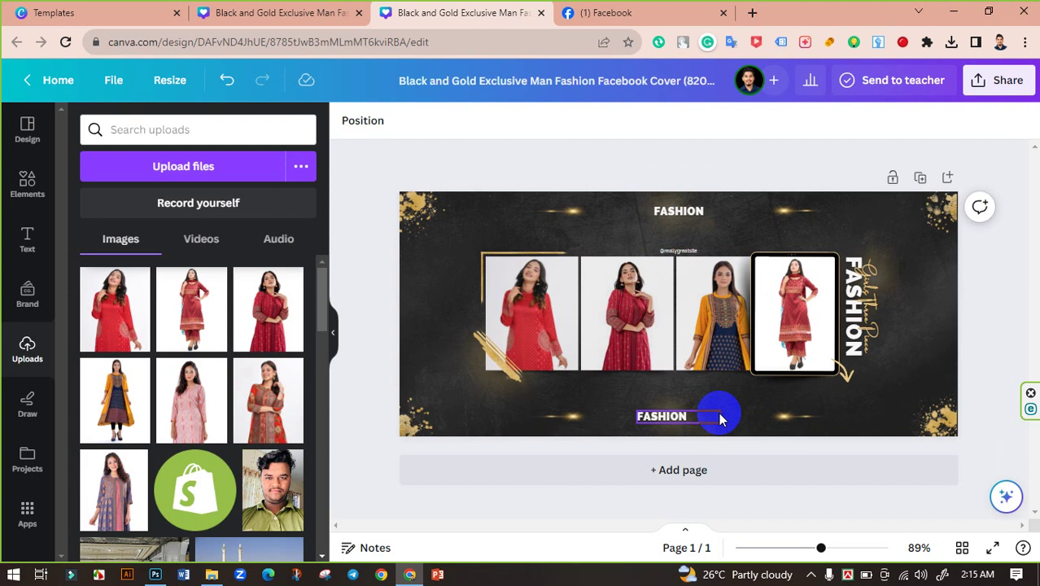
pyautogui.click(717, 424)
pyautogui.click(680, 419)
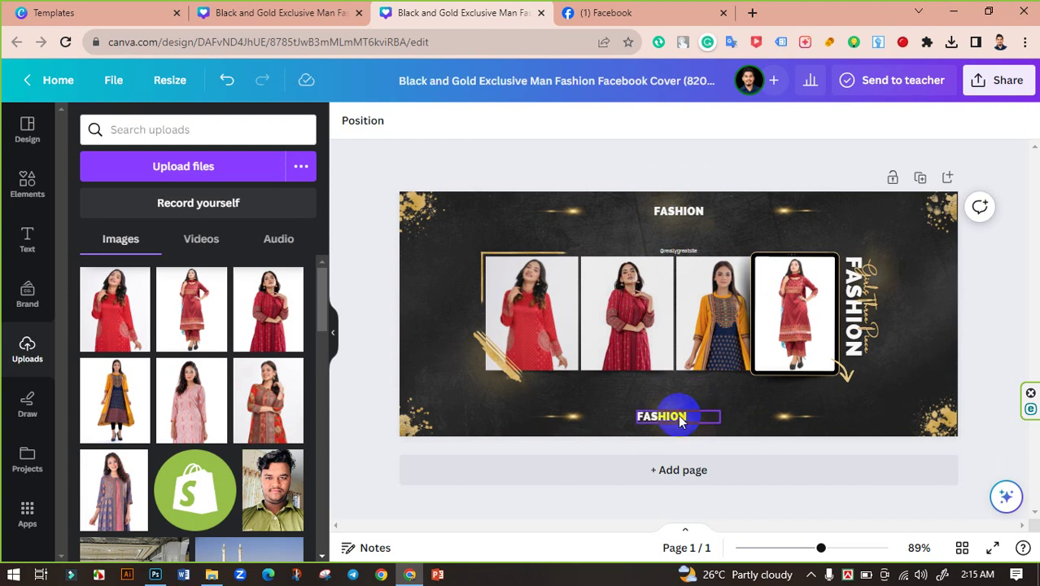
pyautogui.keyDown('shift'); pyautogui.click(561, 411); pyautogui.keyUp('shift')
pyautogui.keyDown('shift'); pyautogui.click(773, 423); pyautogui.keyUp('shift')
pyautogui.moveTo(773, 429); pyautogui.dragTo(781, 401)
# - Move the FASHION heading above the photos together with its two gold flares down toward the photo grid
pyautogui.click(686, 226)
pyautogui.keyDown('shift'); pyautogui.click(590, 212); pyautogui.keyUp('shift')
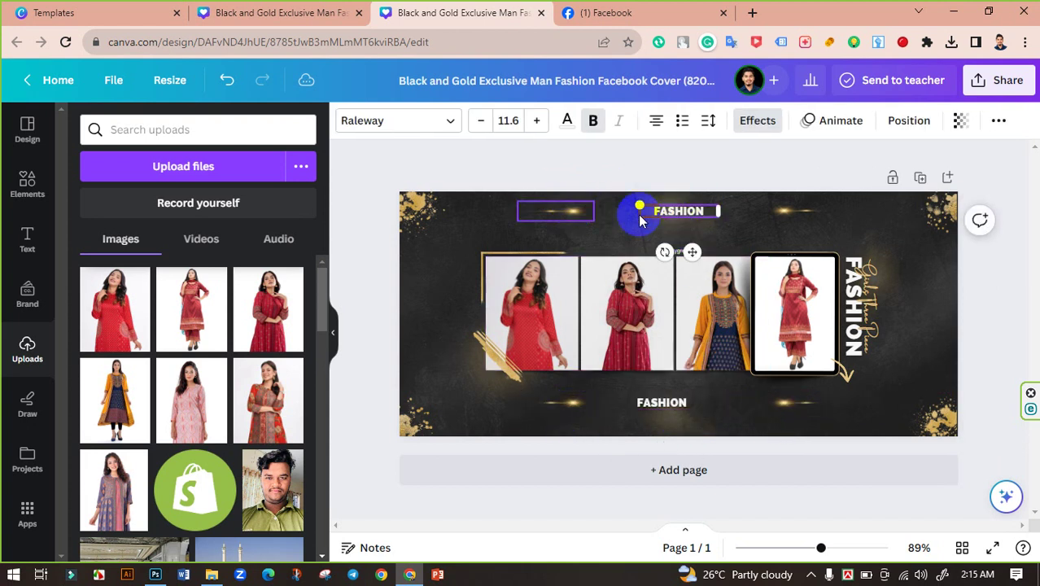
pyautogui.keyDown('shift'); pyautogui.click(786, 213); pyautogui.keyUp('shift')
pyautogui.moveTo(786, 213); pyautogui.dragTo(786, 225)
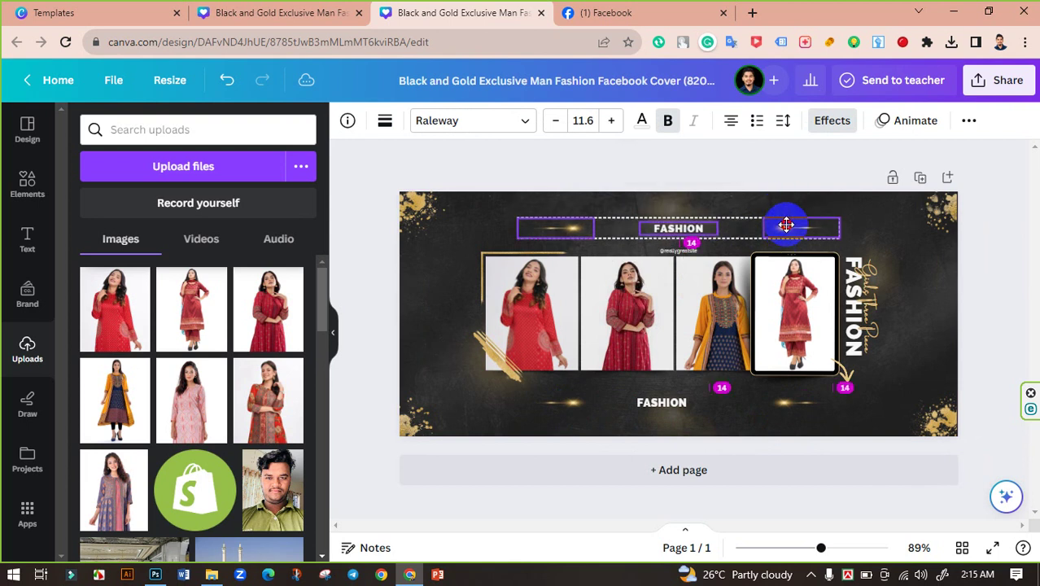
# - Change the heading above the photos to "UNIQUE FASHION" and widen its text box so it fits on one line
pyautogui.click(673, 226)
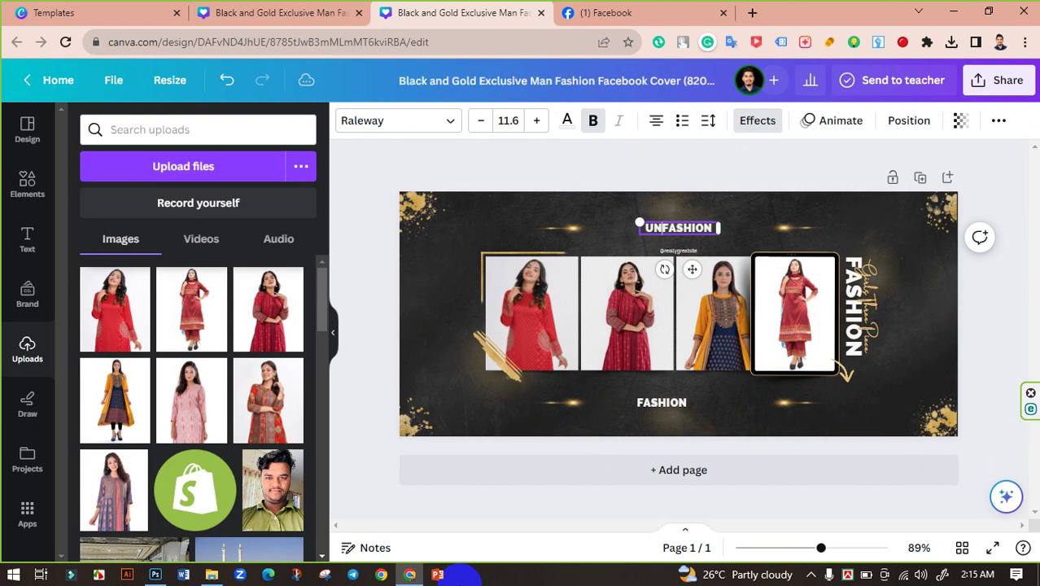
pyautogui.write('UNIQUE')
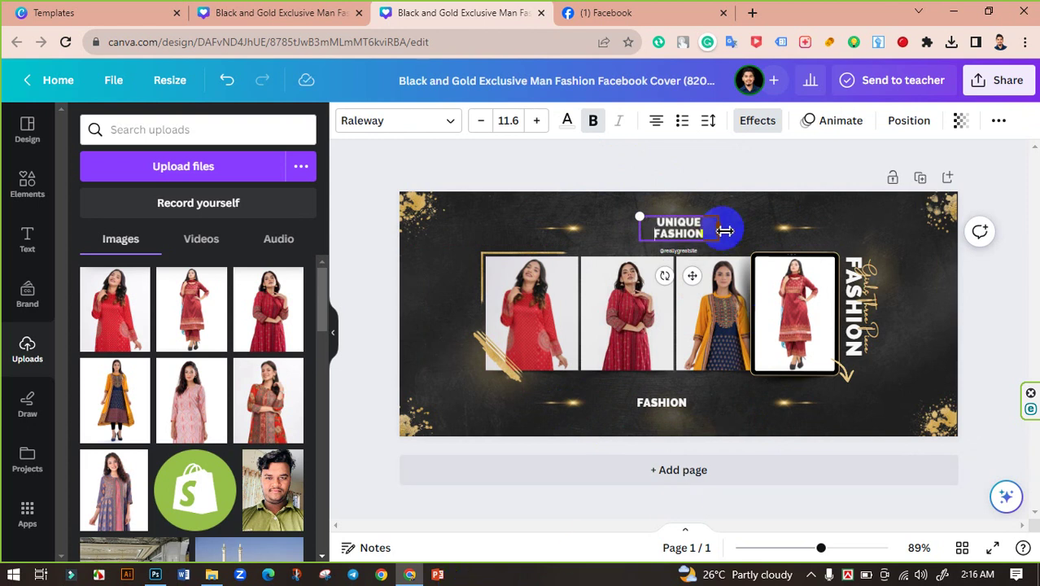
pyautogui.moveTo(724, 231); pyautogui.dragTo(745, 229)
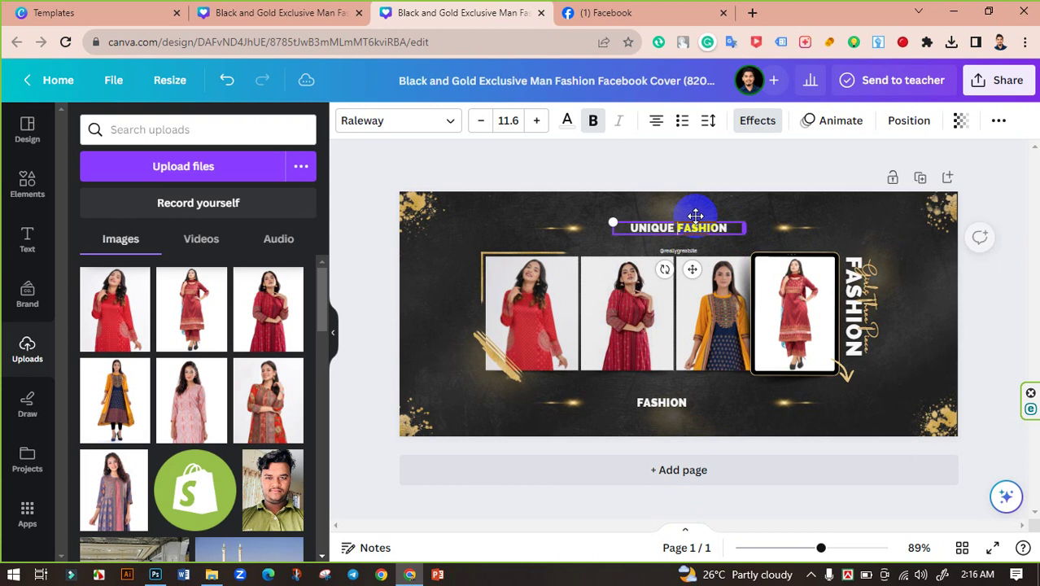
pyautogui.click(650, 179)
# - Center-align the FASHION text below the photos and replace it with "SHOP NOW"
pyautogui.click(667, 401)
pyautogui.click(667, 401)
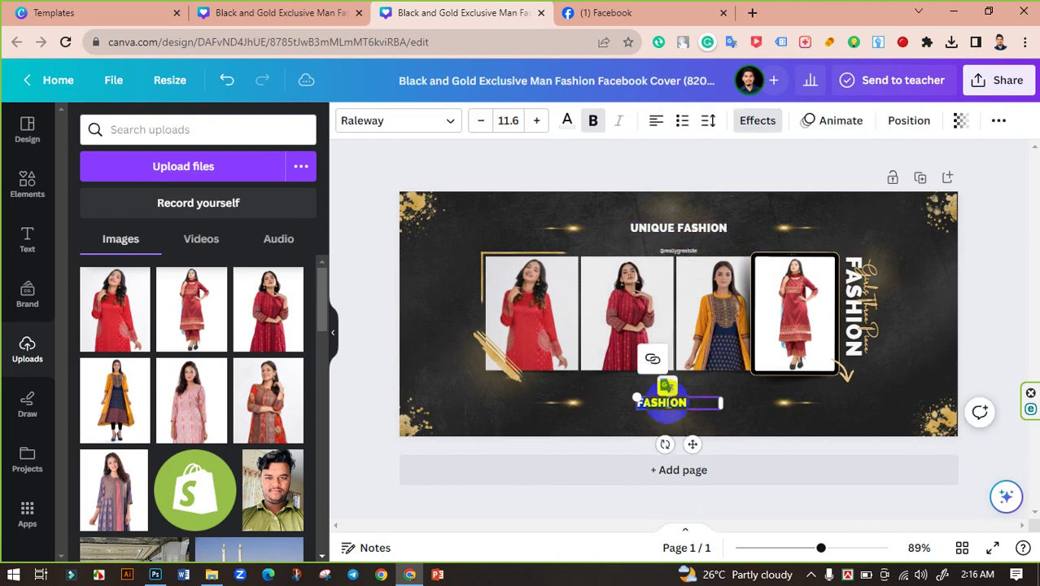
pyautogui.click(656, 120)
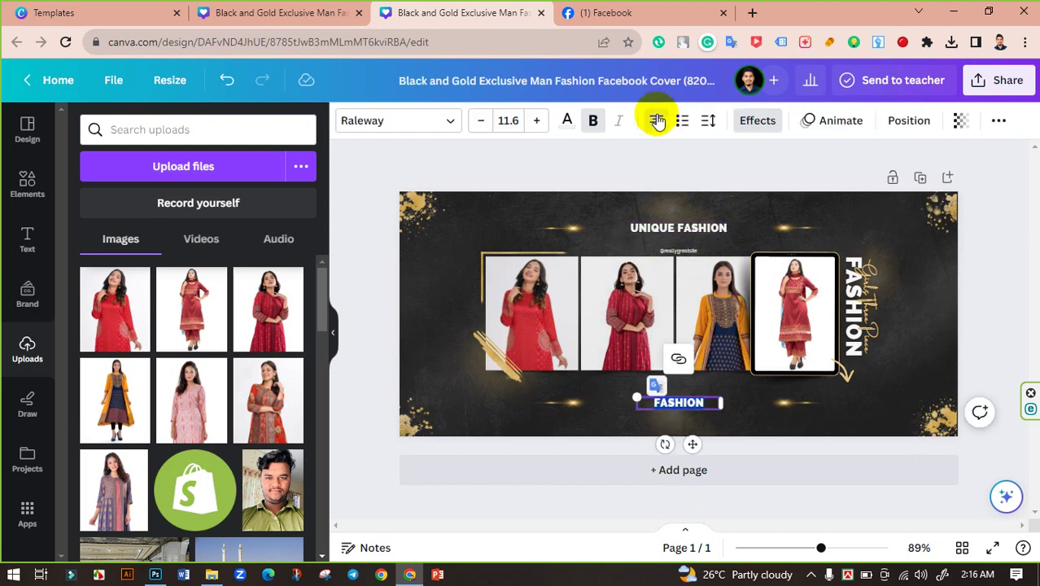
pyautogui.click(905, 121)
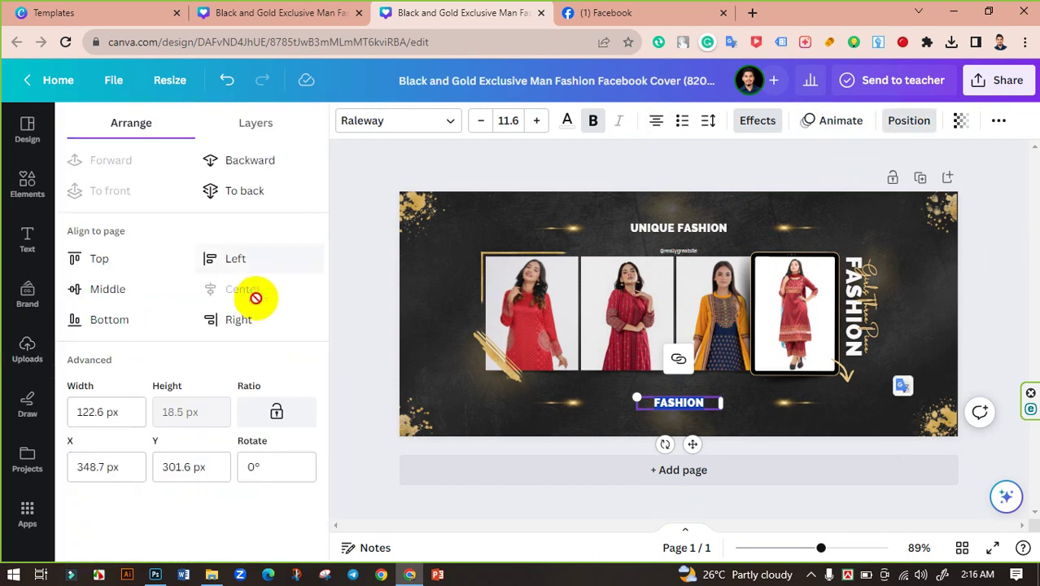
pyautogui.click(479, 166)
pyautogui.click(675, 407)
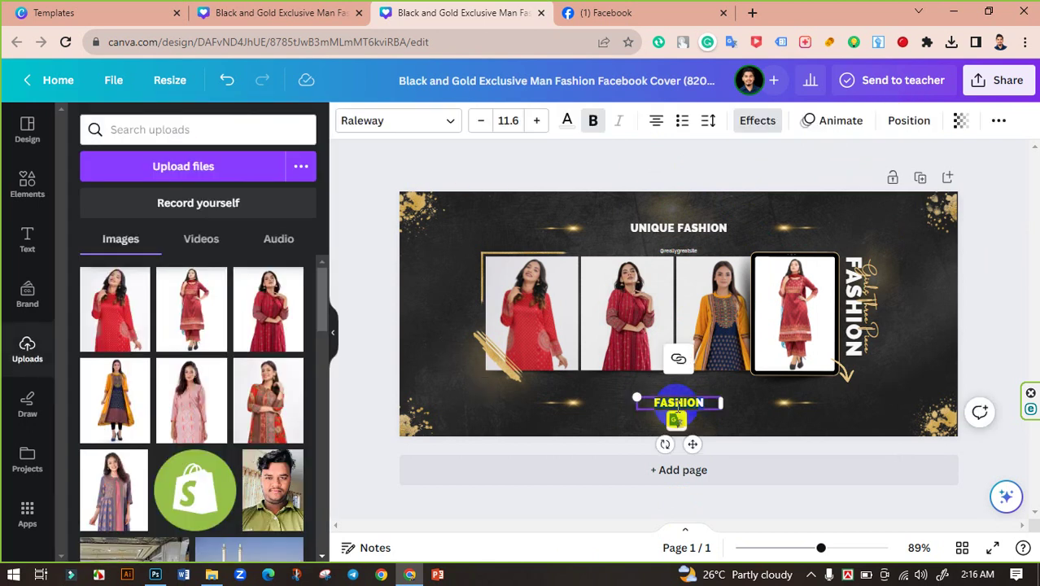
pyautogui.write('SH')
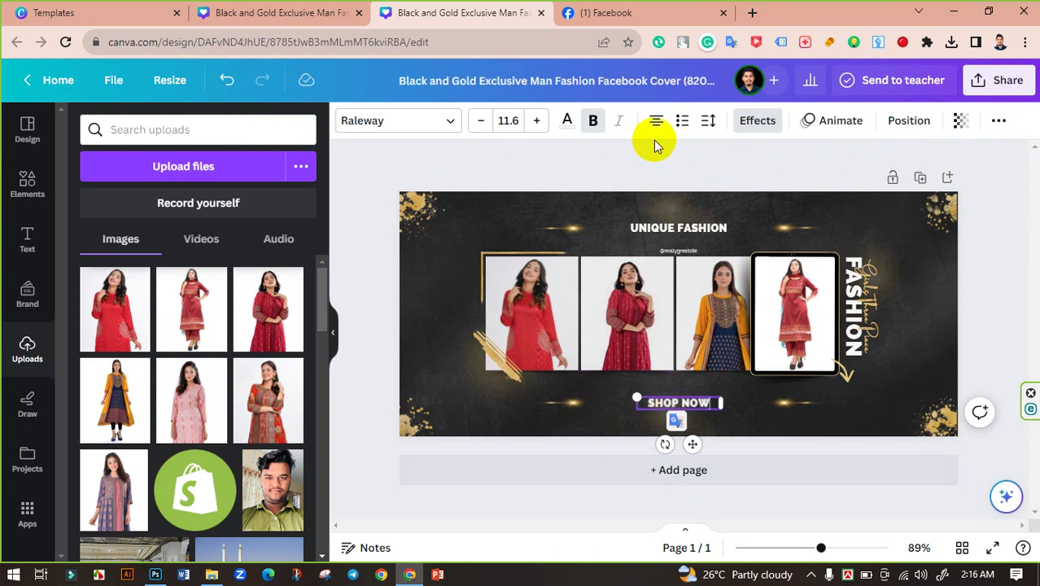
# - Extend the heading to "UNIQUE FASHION FOR GIRLS" and widen its text box to about 238 px to keep one line
pyautogui.click(669, 229)
pyautogui.click(669, 230)
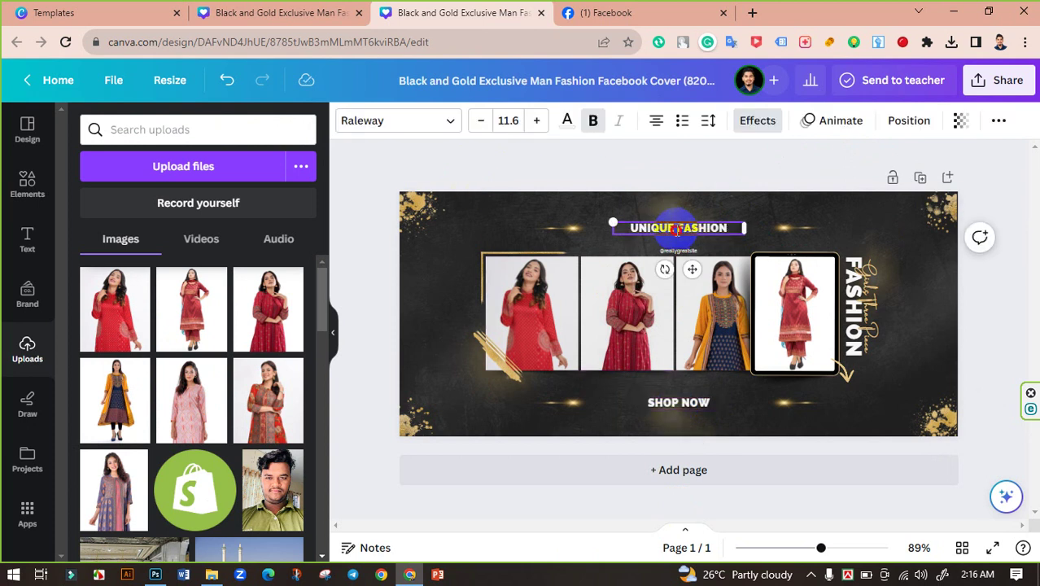
pyautogui.moveTo(676, 231); pyautogui.dragTo(729, 229)
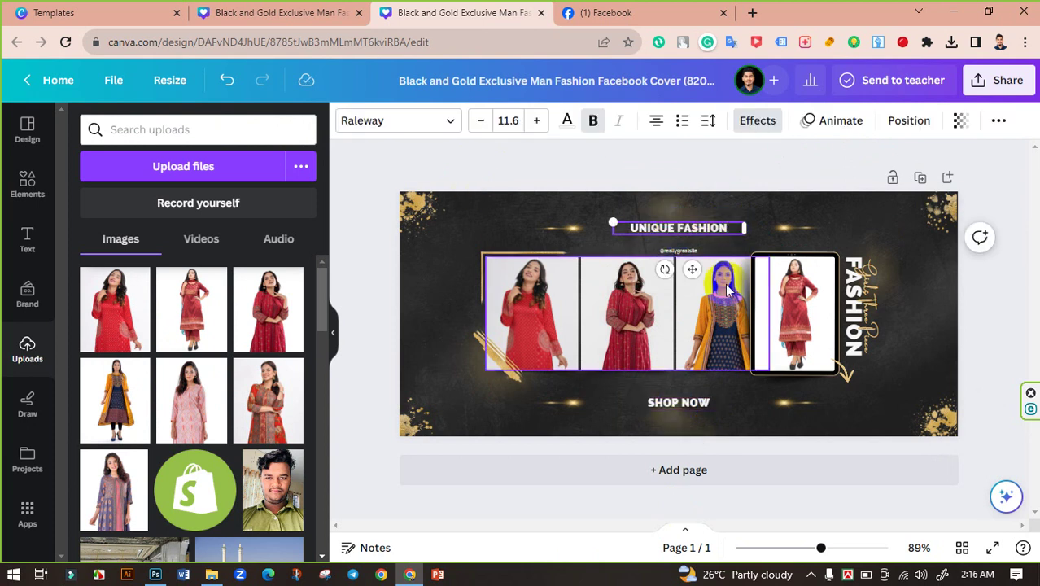
pyautogui.write('FOR GIRLS')
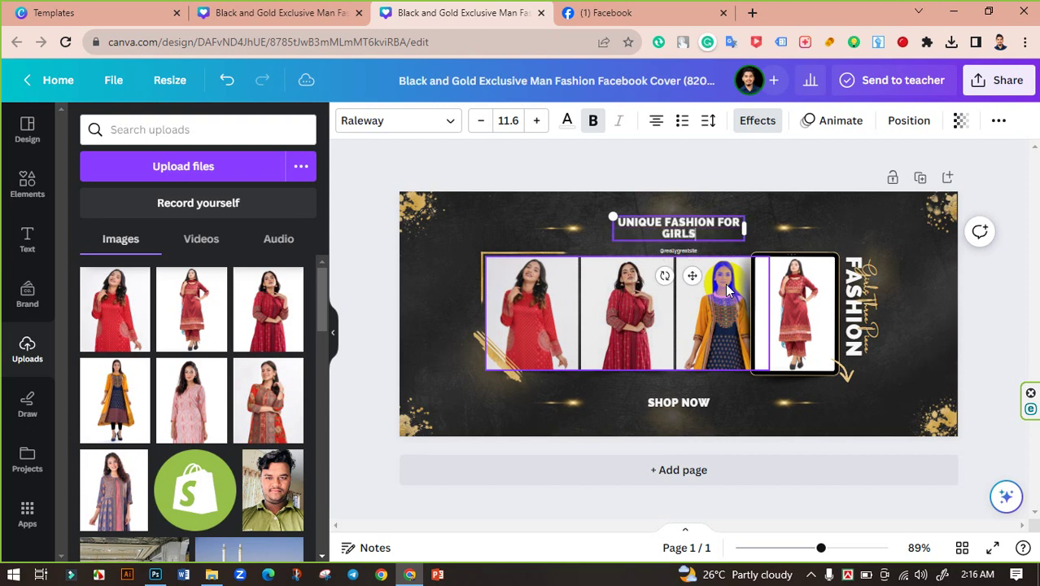
pyautogui.moveTo(744, 232); pyautogui.dragTo(765, 229)
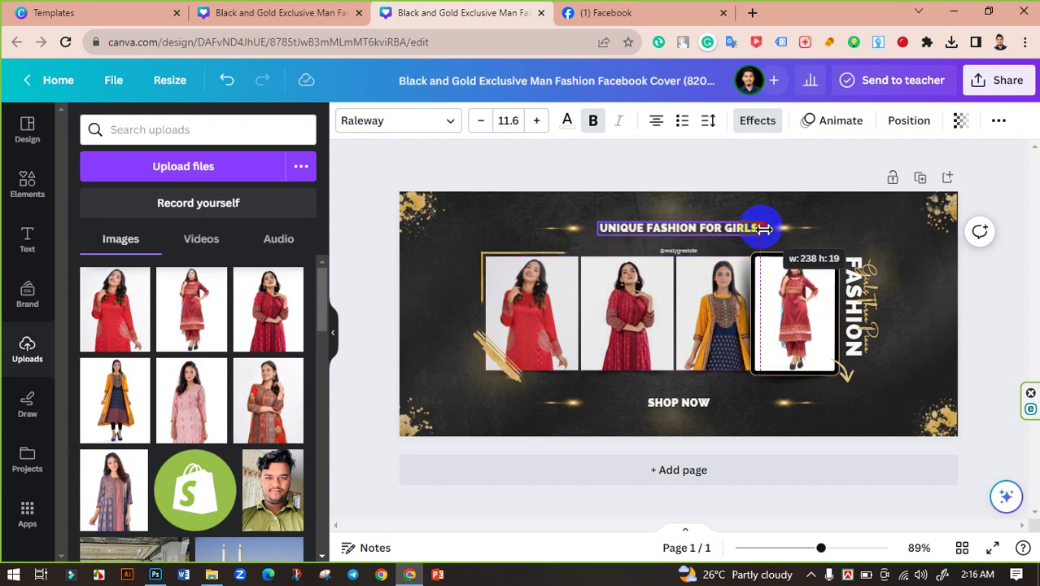
pyautogui.click(668, 179)
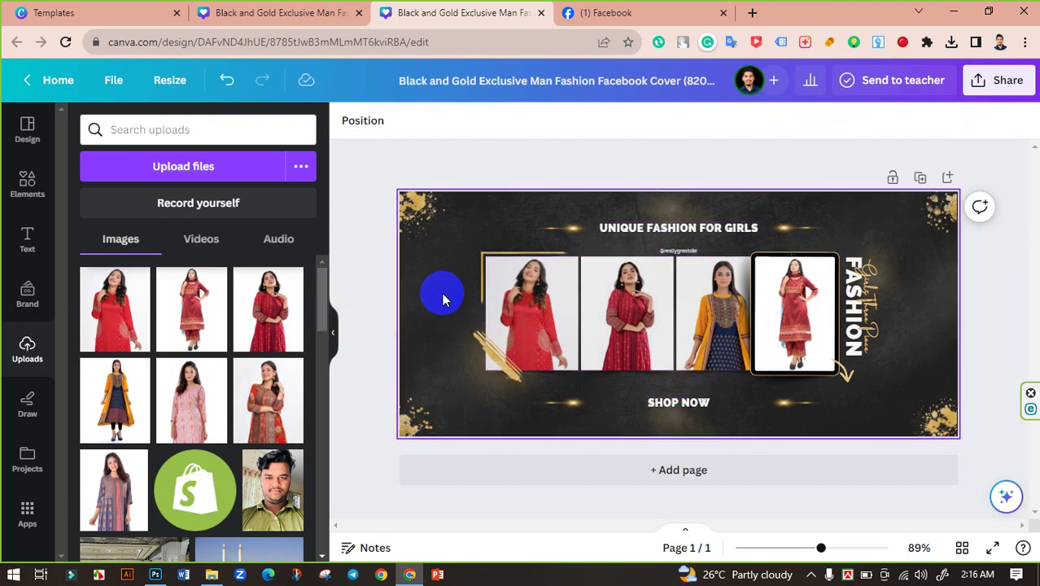
# - Search the elements for "black texture" photos and add the wide dark one with a lighter gray center to the page
pyautogui.click(334, 328)
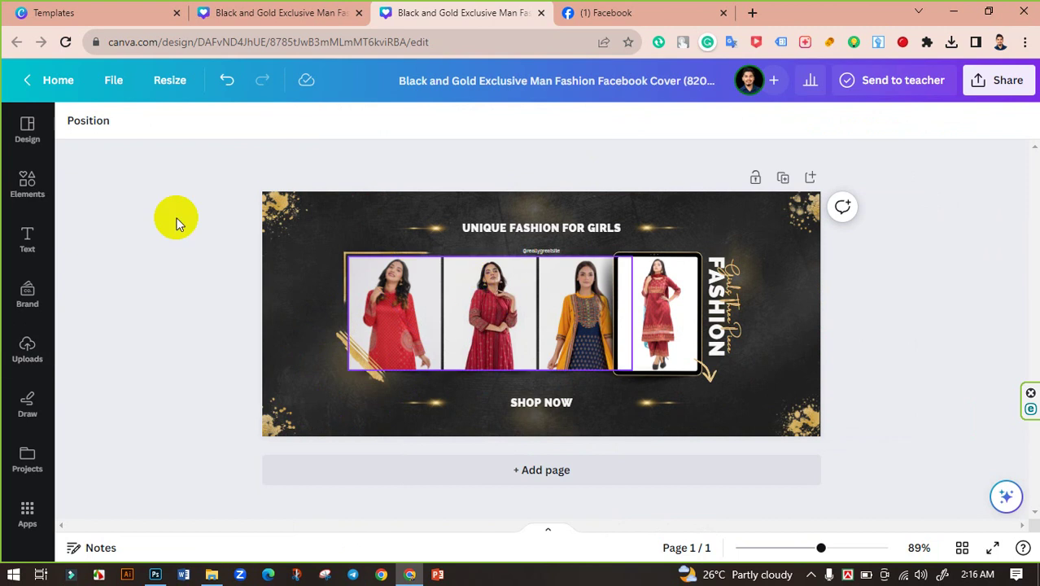
pyautogui.click(27, 182)
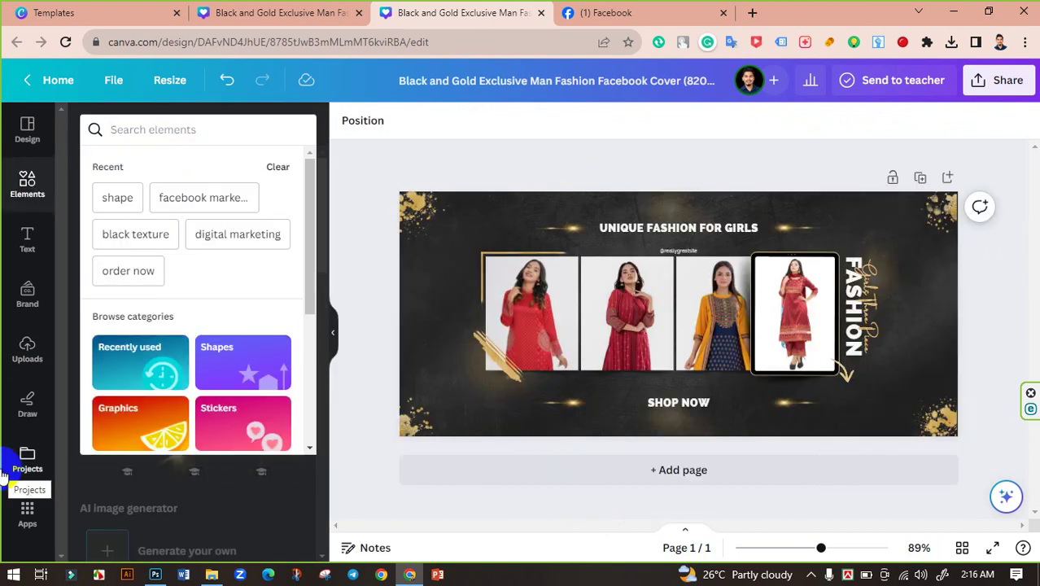
pyautogui.write('black')
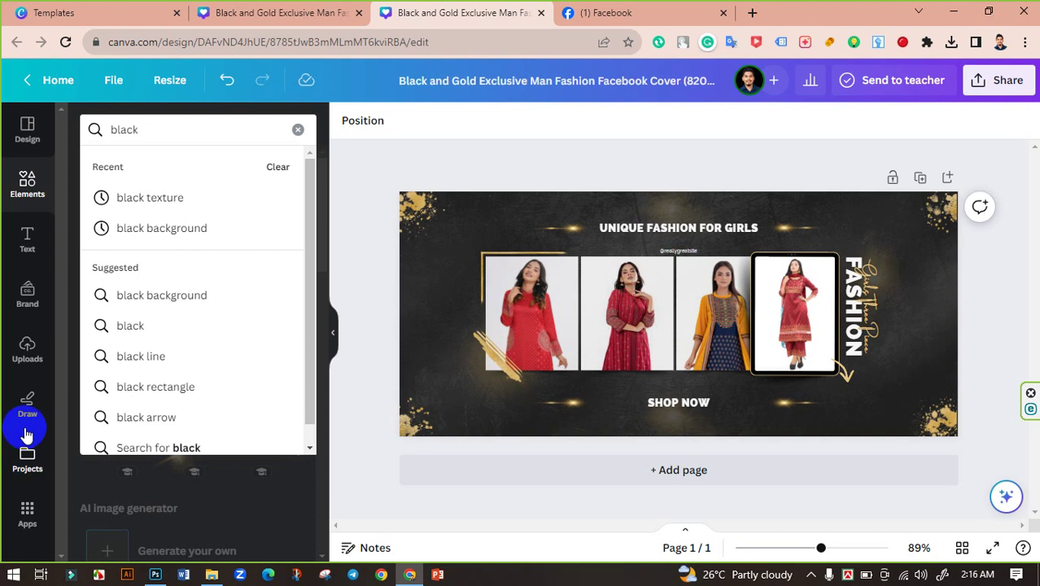
pyautogui.click(144, 198)
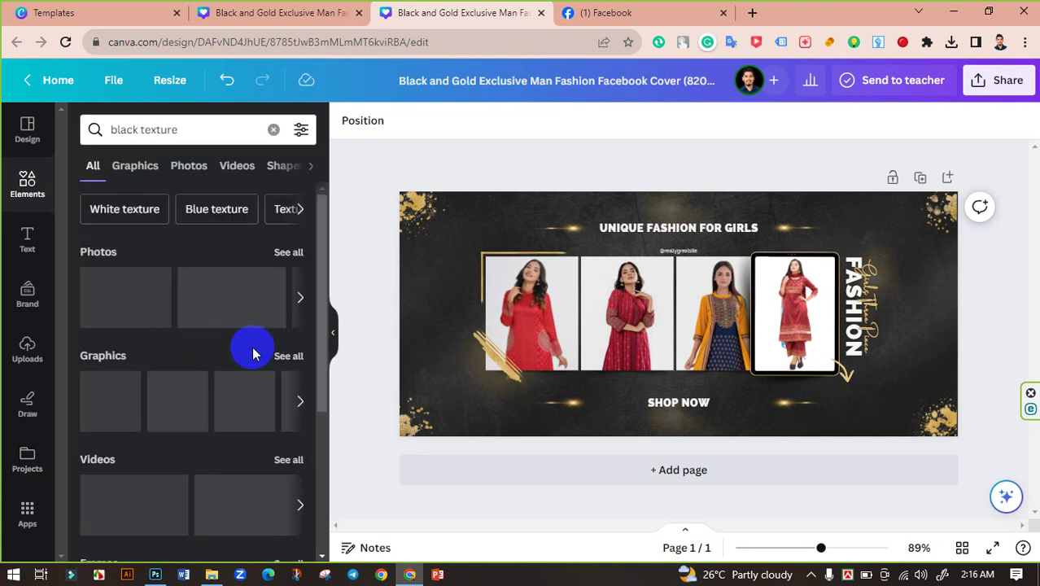
pyautogui.click(285, 252)
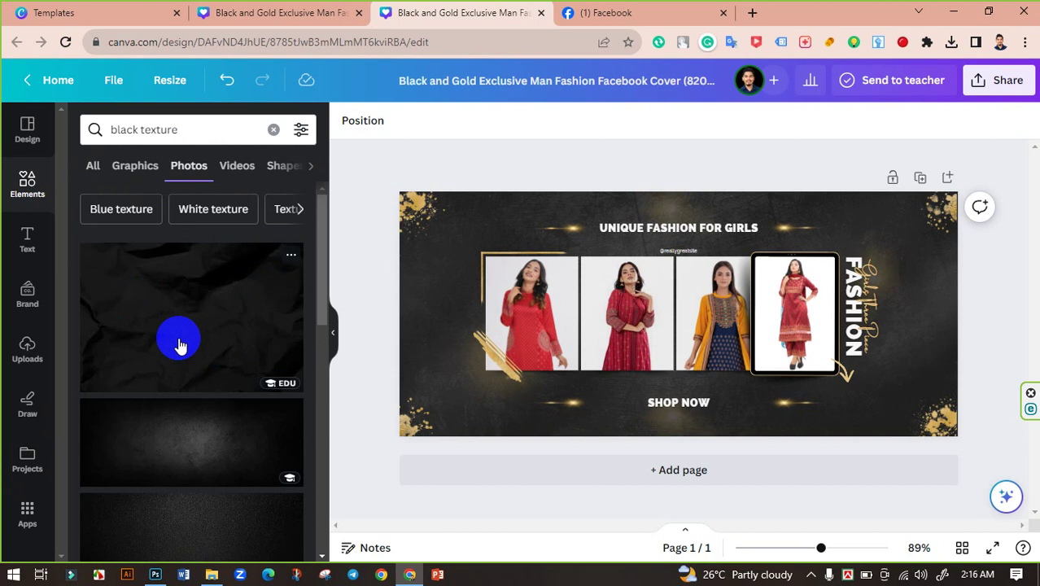
pyautogui.scroll(-3, 203, 342)
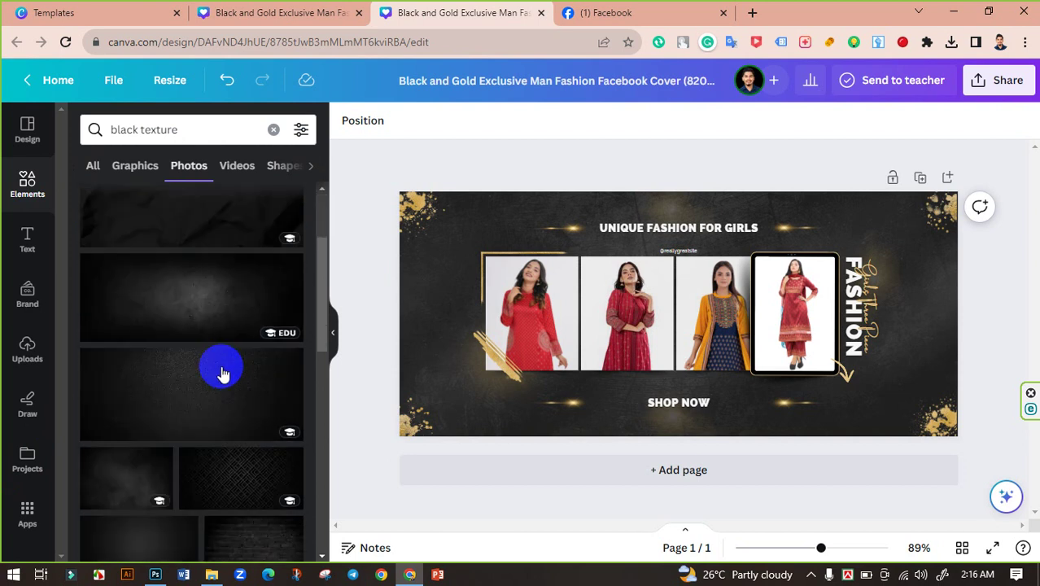
pyautogui.click(183, 296)
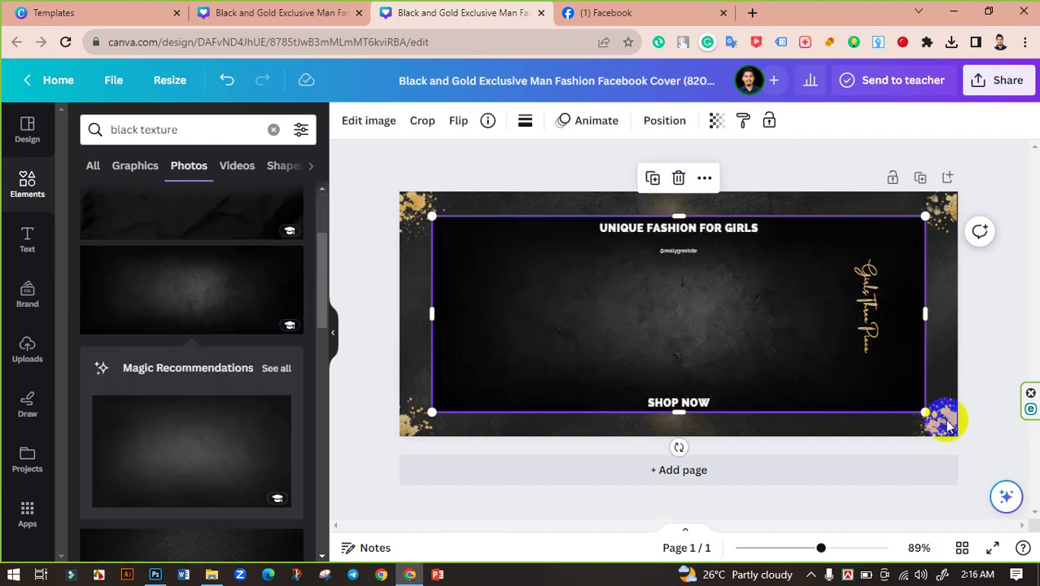
# - Enlarge the black texture photo to cover the whole page and send it behind the dress photos, texts and gold decorations
pyautogui.moveTo(934, 416); pyautogui.dragTo(977, 461)
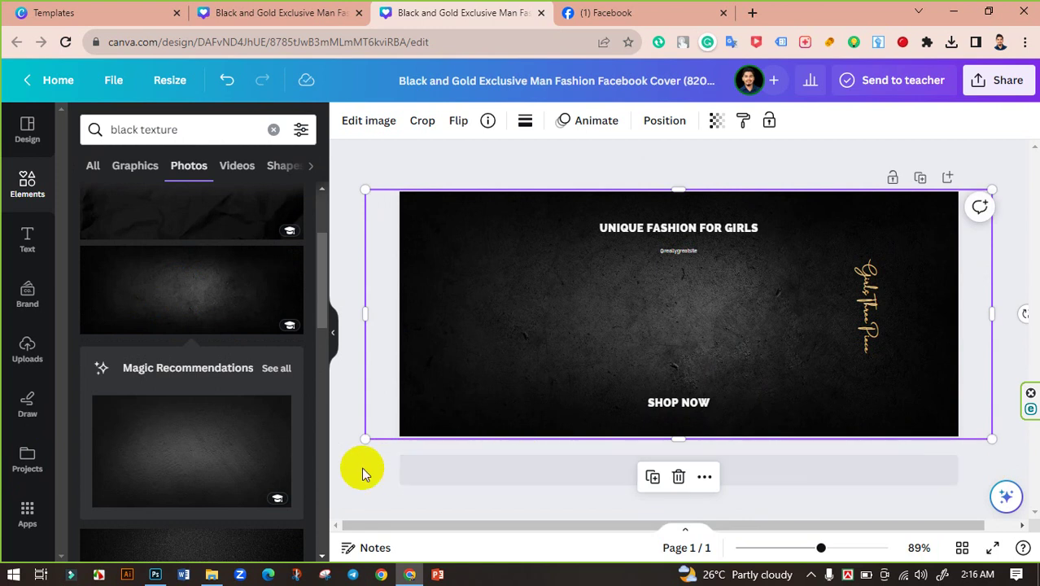
pyautogui.hotkey('ctrl', '[')
pyautogui.hotkey('ctrl', '[')
pyautogui.hotkey('ctrl', '[')
pyautogui.hotkey('ctrl', '[')
pyautogui.hotkey('ctrl', '[')
pyautogui.hotkey('ctrl', '[')
pyautogui.hotkey('ctrl', '[')
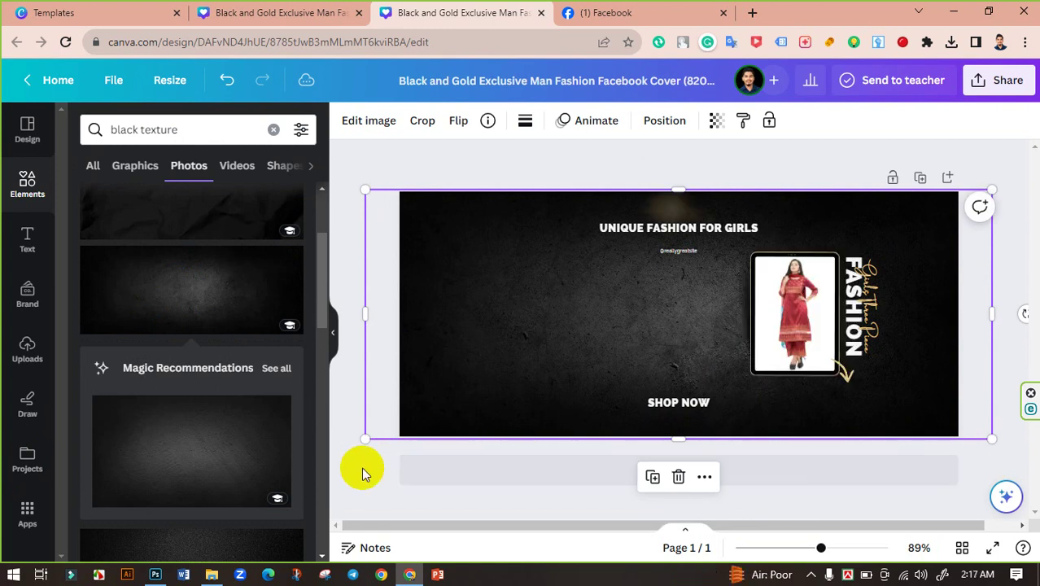
pyautogui.hotkey('ctrl', '[')
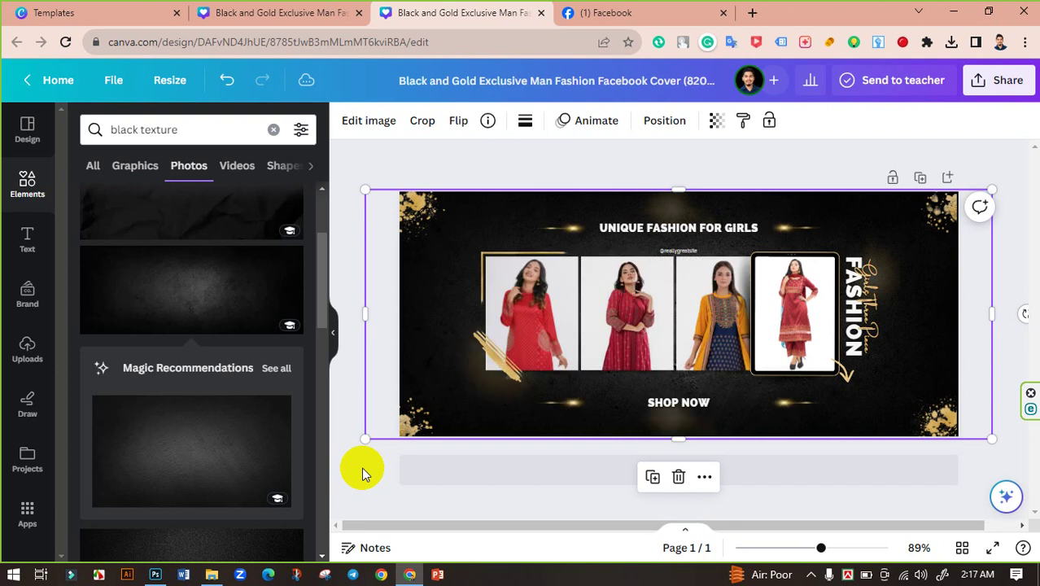
# - Lower the black texture photo's transparency value so it blends with the original background, and deselect it
pyautogui.click(715, 121)
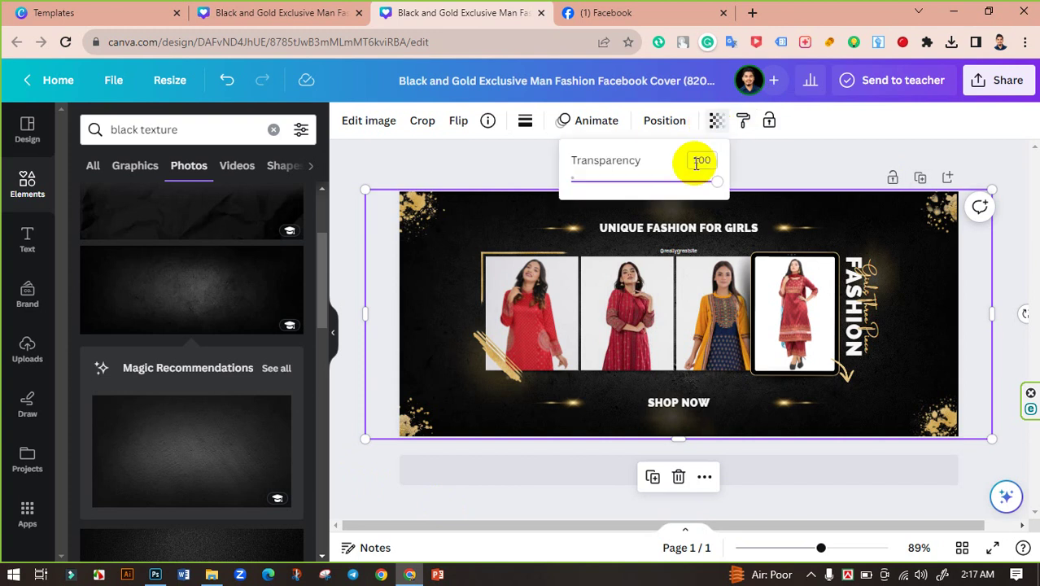
pyautogui.moveTo(689, 179); pyautogui.dragTo(644, 184)
pyautogui.click(494, 160)
pyautogui.click(494, 159)
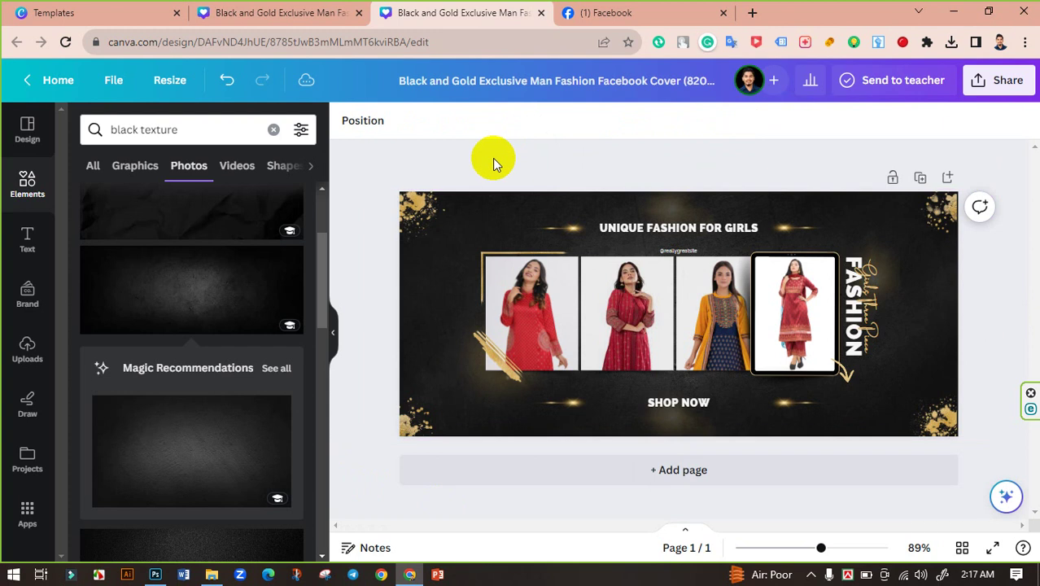
# - Collapse the elements list, reduce the black texture photo's transparency value to about 20, and deselect it
pyautogui.click(331, 324)
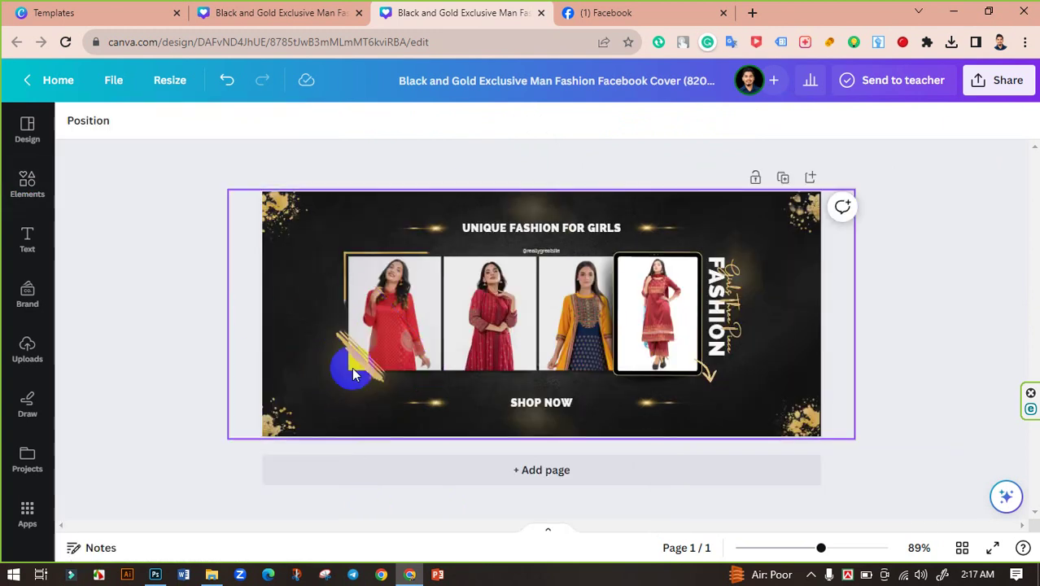
pyautogui.click(795, 293)
pyautogui.click(441, 120)
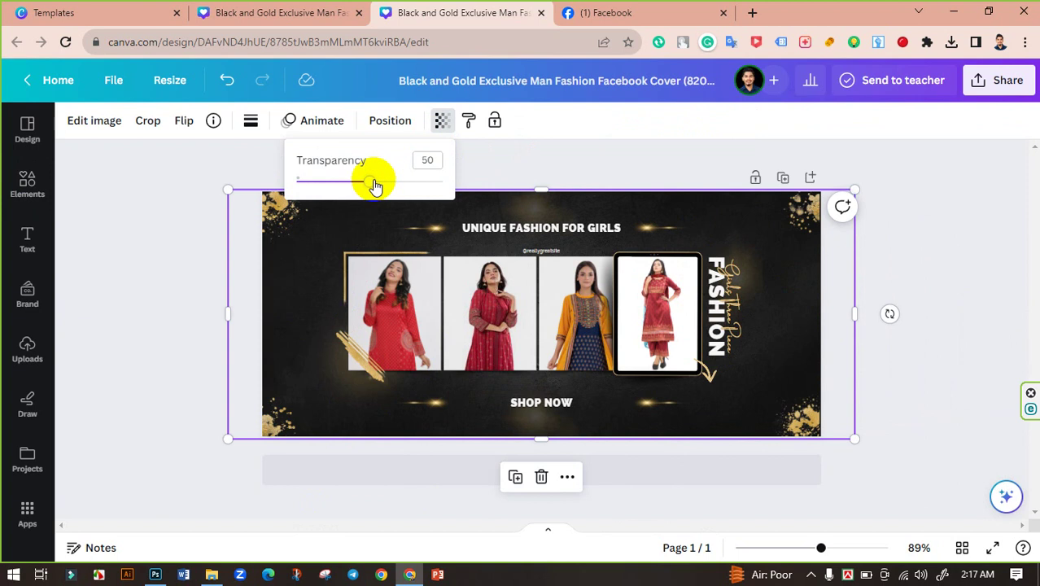
pyautogui.moveTo(371, 181); pyautogui.dragTo(314, 185)
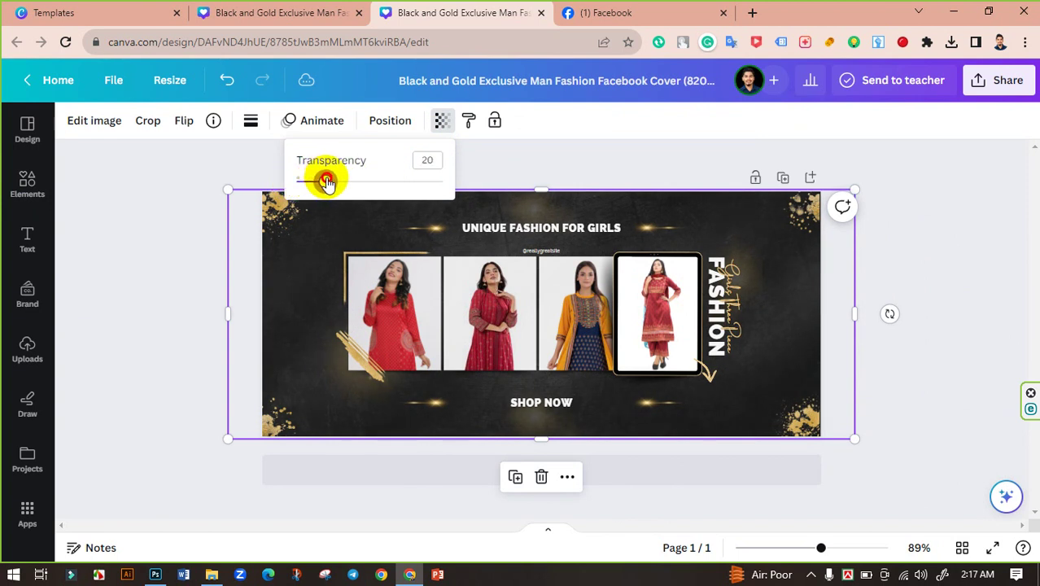
pyautogui.click(600, 160)
pyautogui.click(600, 159)
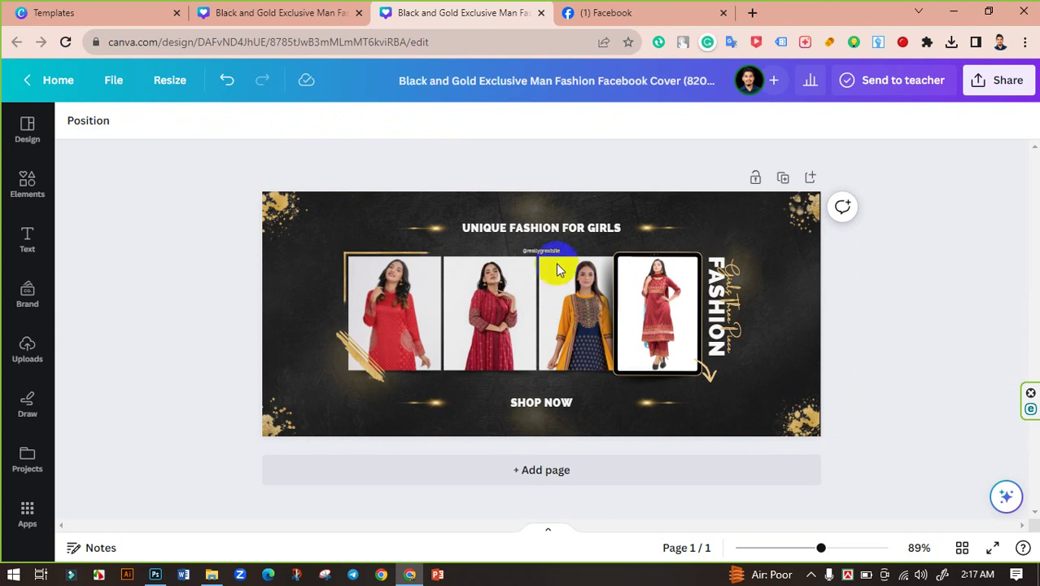
pyautogui.click(560, 391)
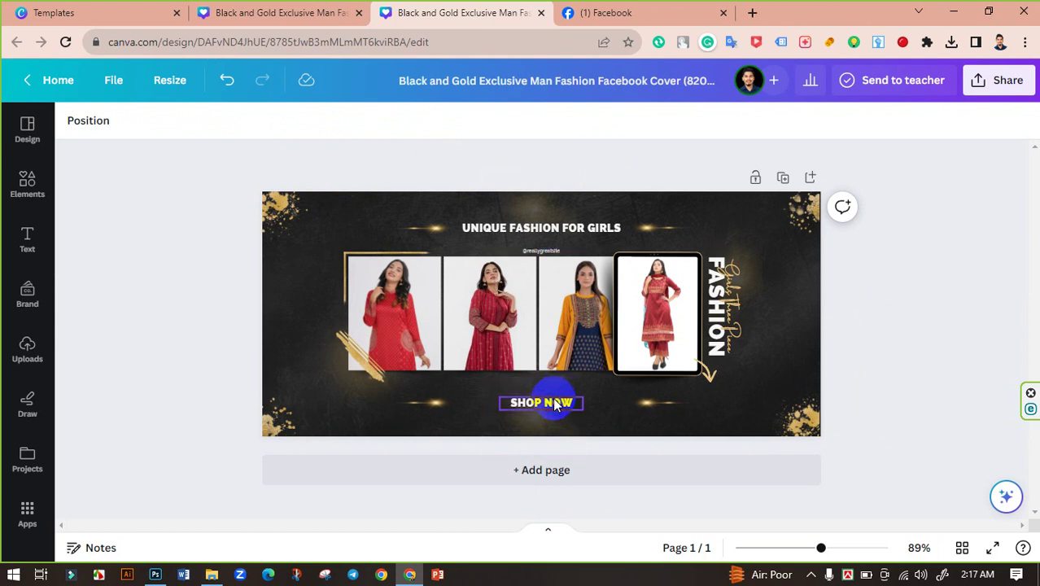
pyautogui.click(548, 168)
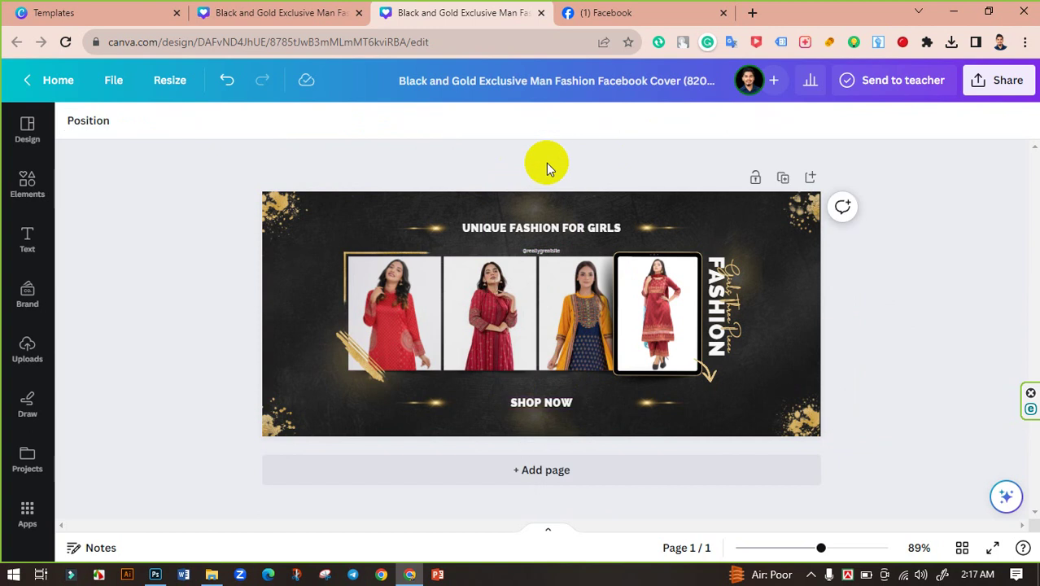
# - Rename the design as "Facebook Fashion Cover"
pyautogui.click(561, 81)
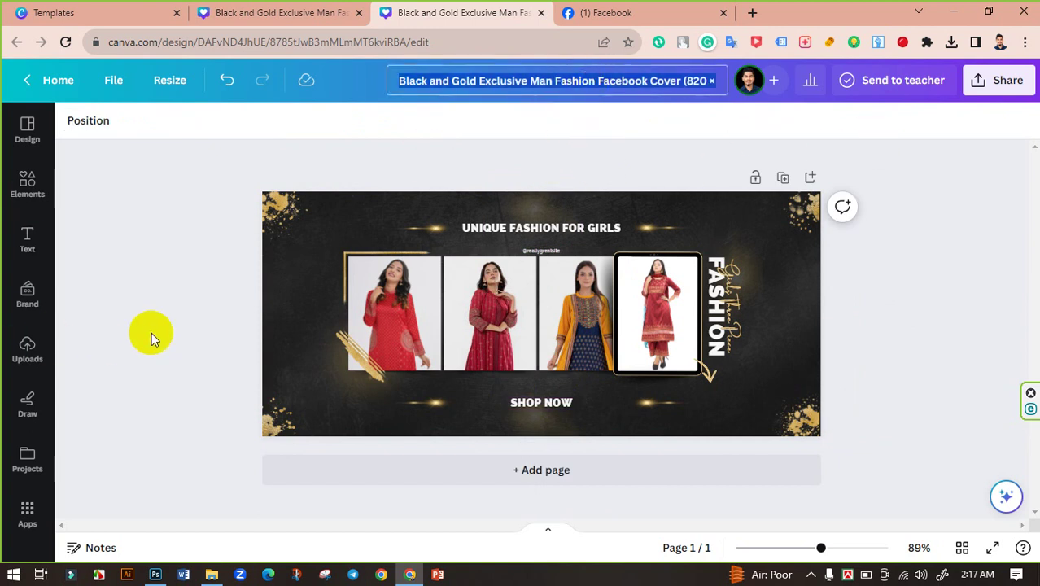
pyautogui.write('Facebook Fashion')
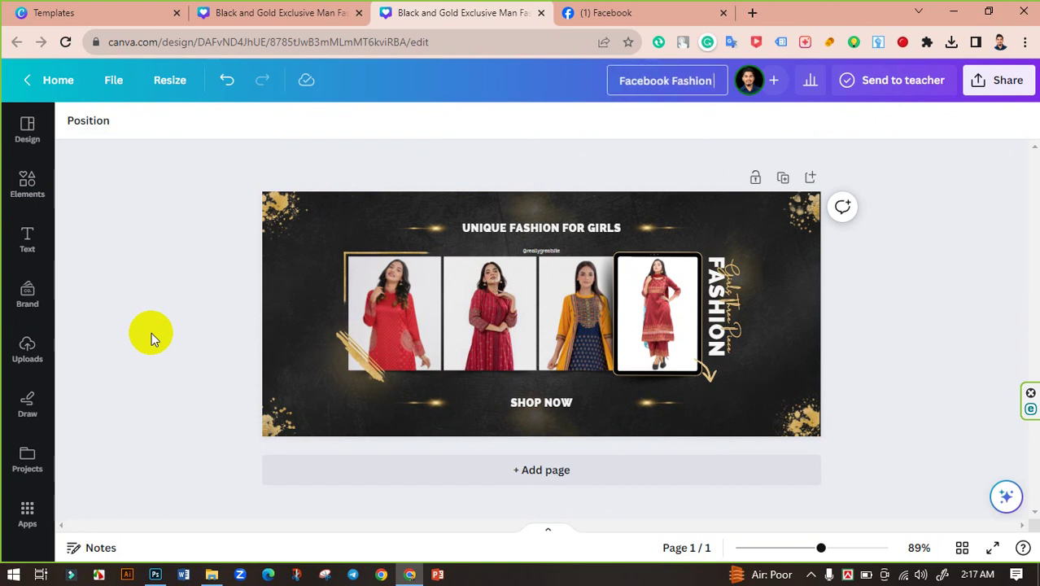
pyautogui.write('r')
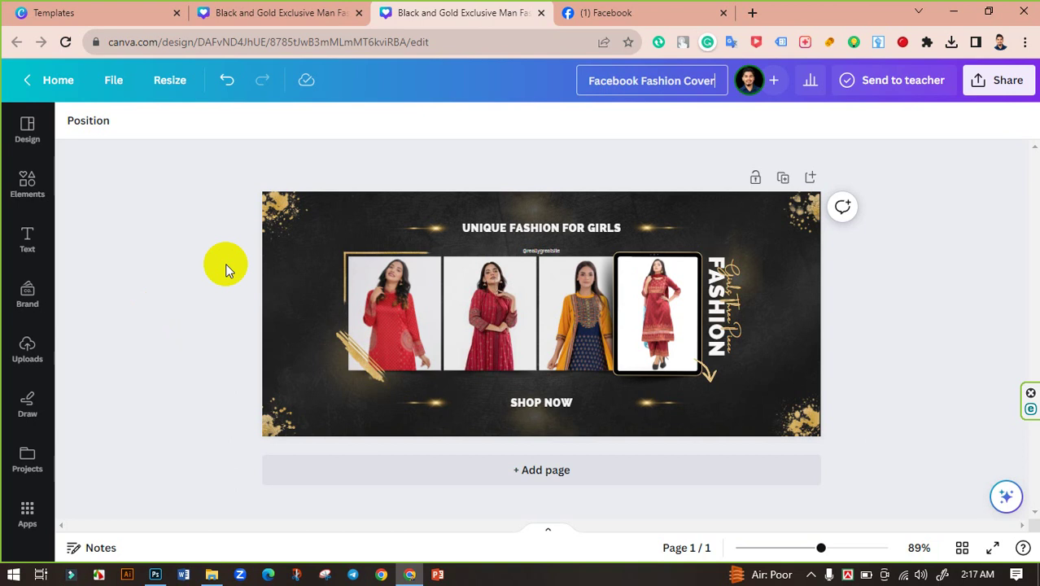
pyautogui.click(957, 216)
# - Download the cover as a PNG at size 3 (2,460 × 1,080 px)
pyautogui.click(998, 81)
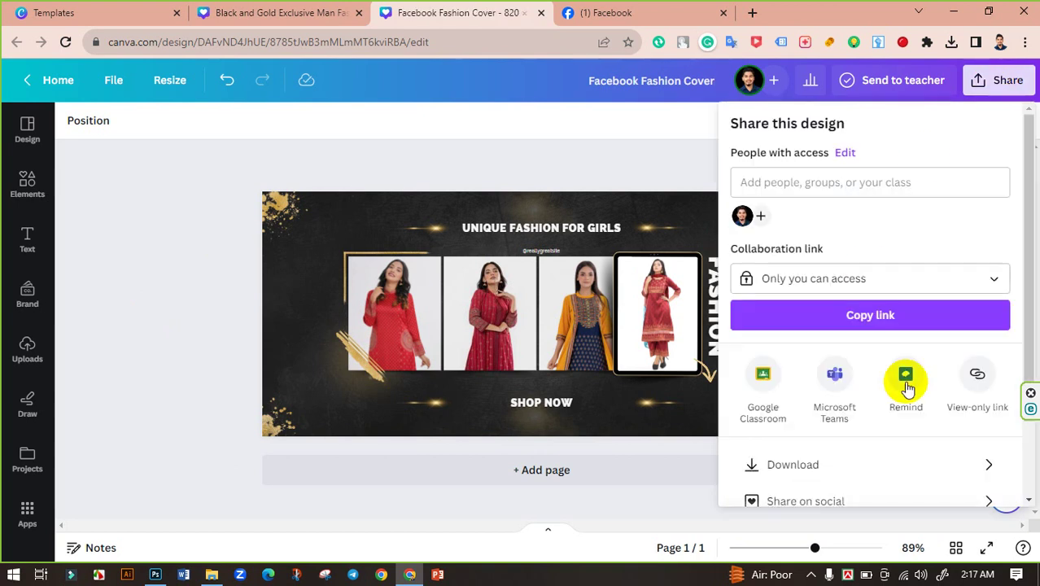
pyautogui.click(817, 460)
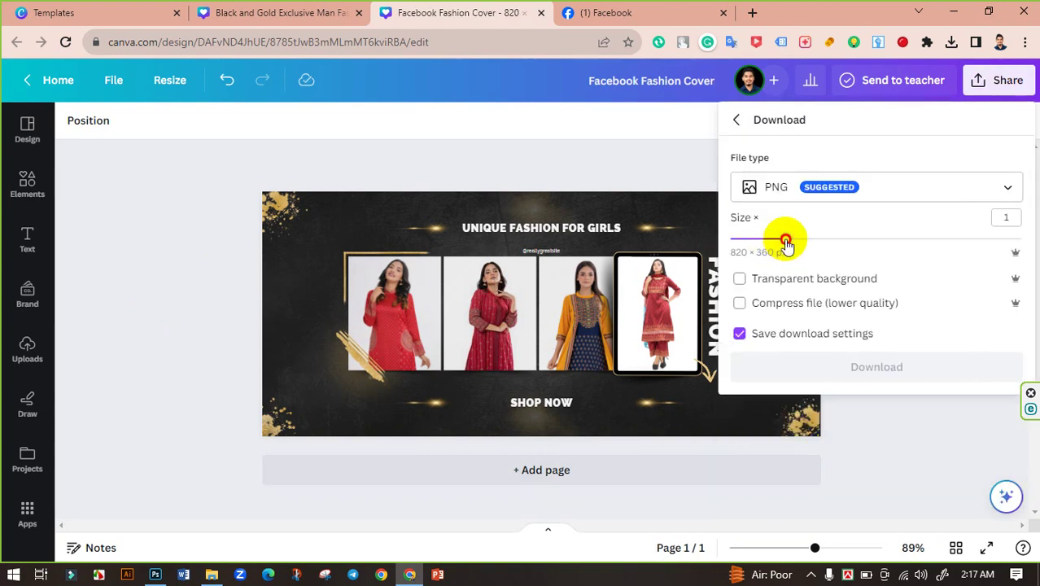
pyautogui.moveTo(787, 244); pyautogui.dragTo(1007, 247)
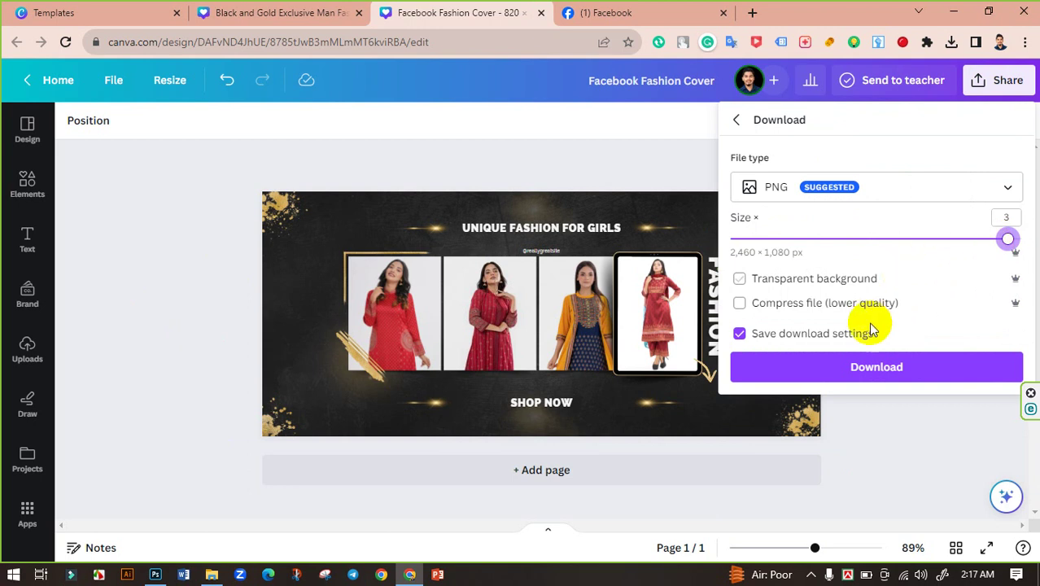
pyautogui.click(889, 367)
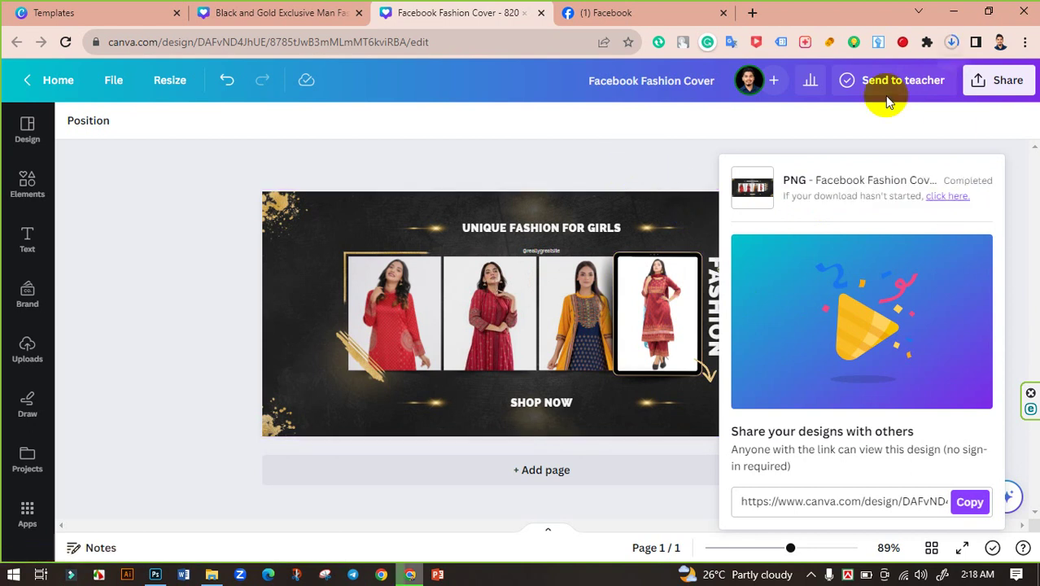
# - Download the cover again as a JPG at size 3 with quality 100
pyautogui.click(987, 77)
pyautogui.click(1000, 80)
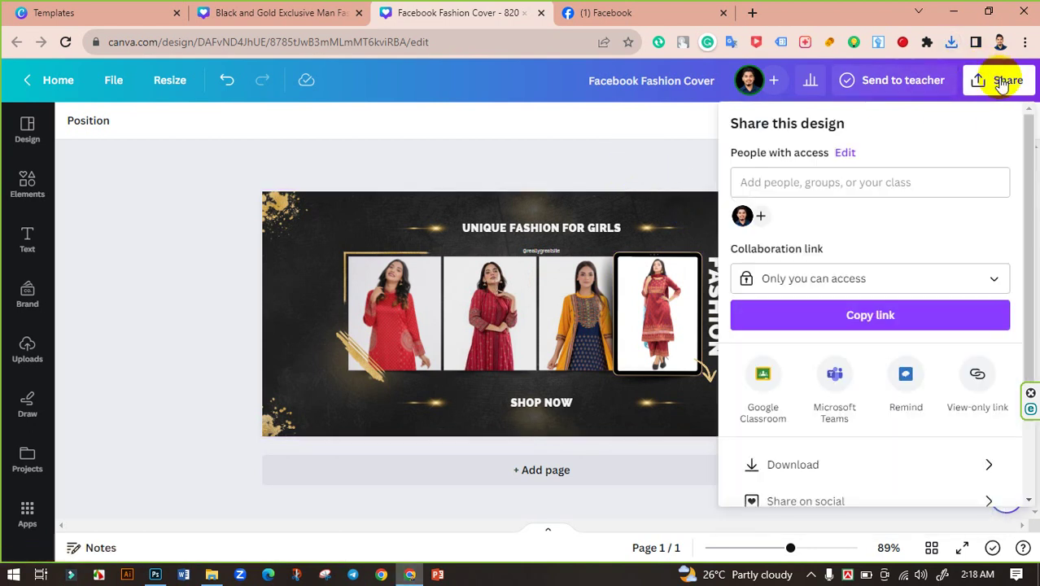
pyautogui.click(849, 465)
pyautogui.click(851, 199)
pyautogui.click(801, 236)
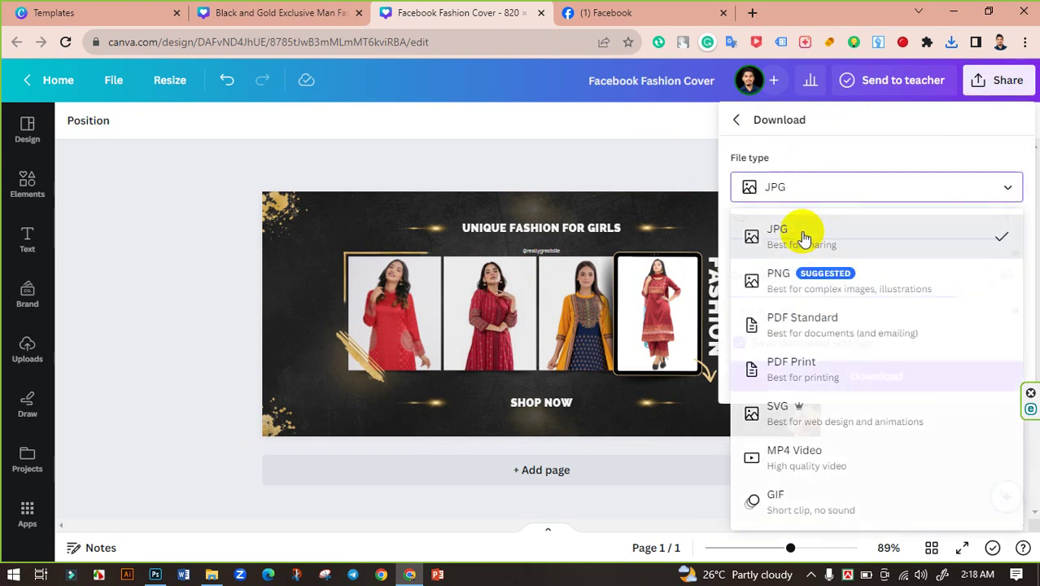
pyautogui.moveTo(966, 303); pyautogui.dragTo(1036, 315)
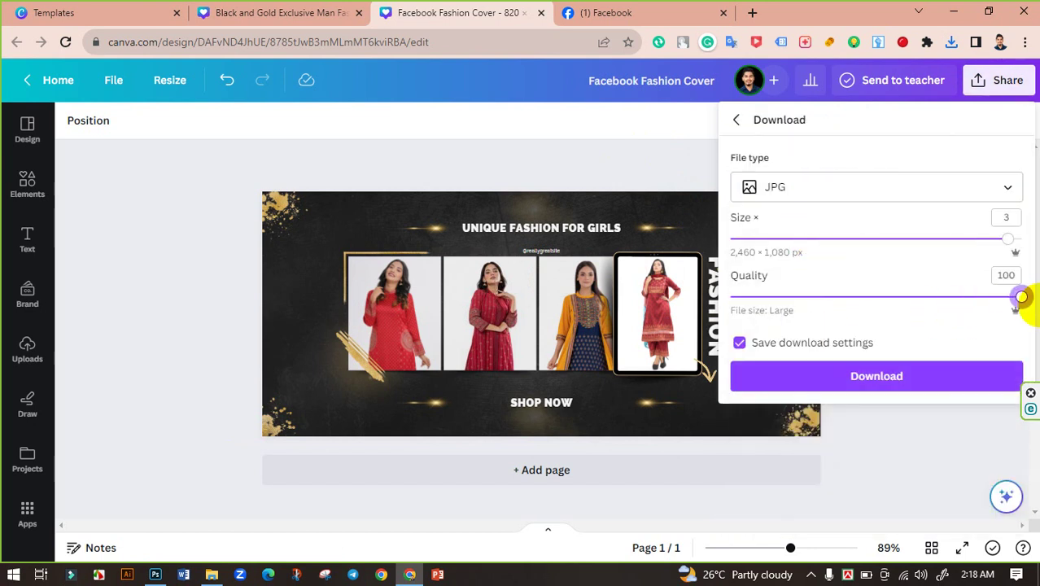
pyautogui.click(891, 372)
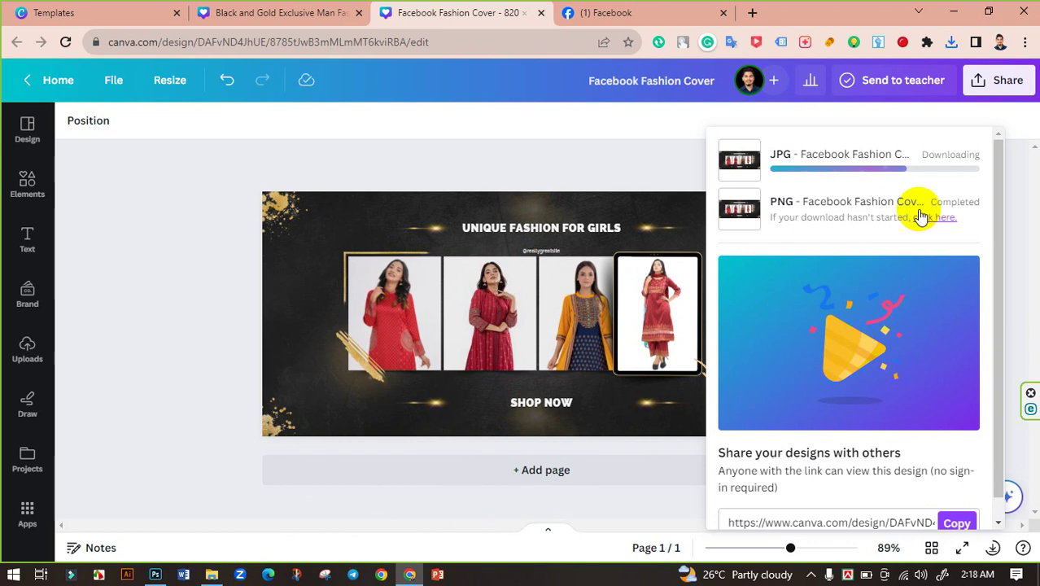
# - Open Facebook Fashion Cover.png from the Downloads folder, inspect its image quality up close, and close the viewer
pyautogui.click(211, 574)
pyautogui.click(674, 240)
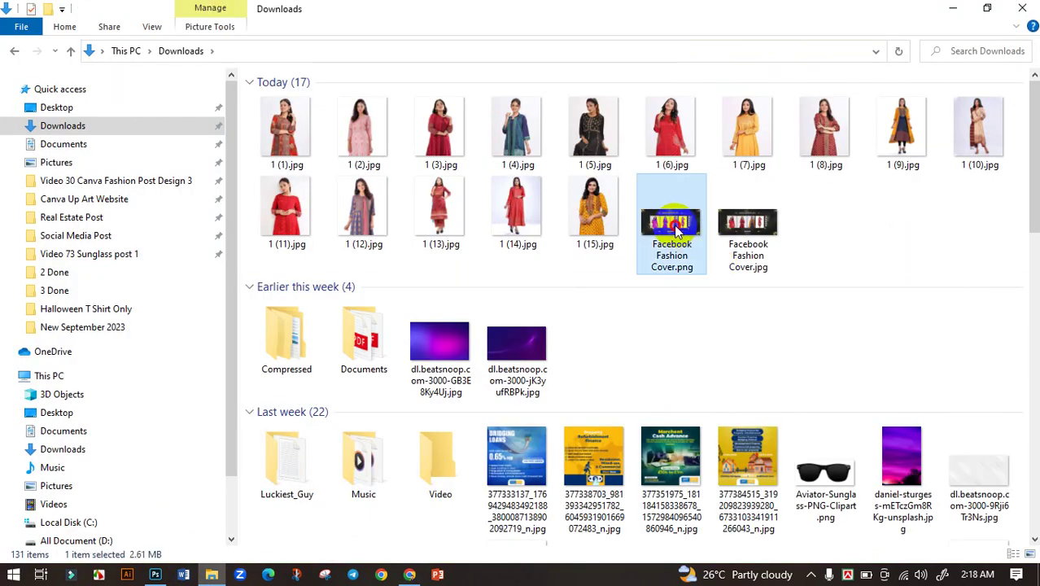
pyautogui.doubleClick(674, 227)
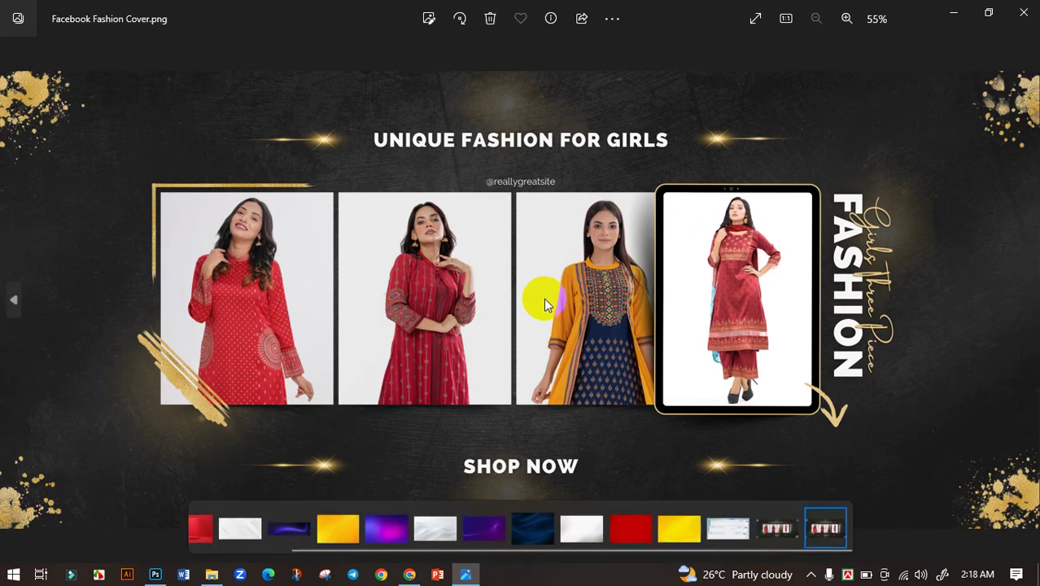
pyautogui.scroll(2, 529, 302)
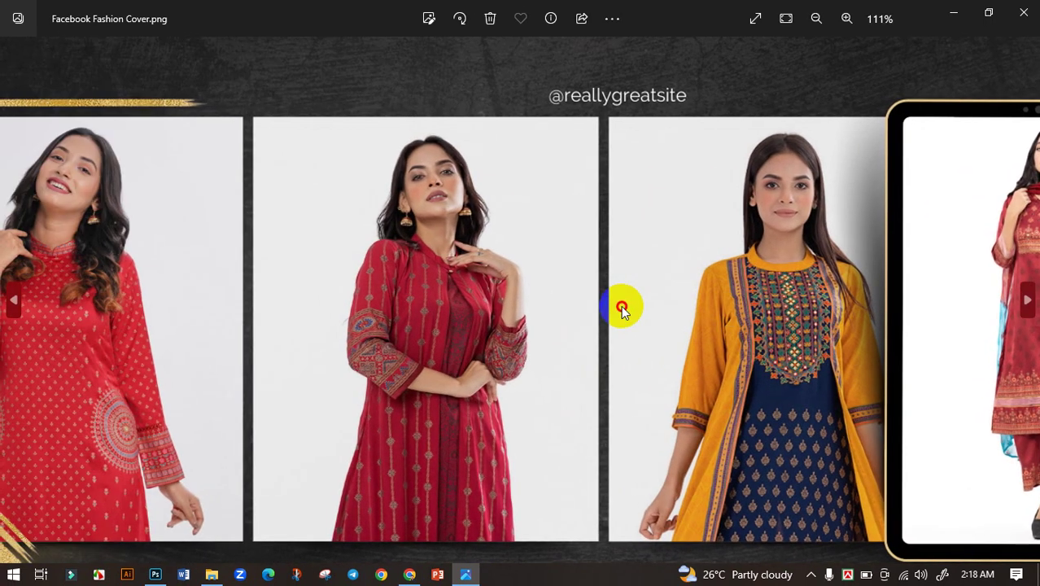
pyautogui.scroll(-2, 623, 304)
pyautogui.moveTo(544, 189)
pyautogui.mouseDown()
pyautogui.moveTo(521, 184)
pyautogui.moveTo(553, 186)
pyautogui.mouseUp()
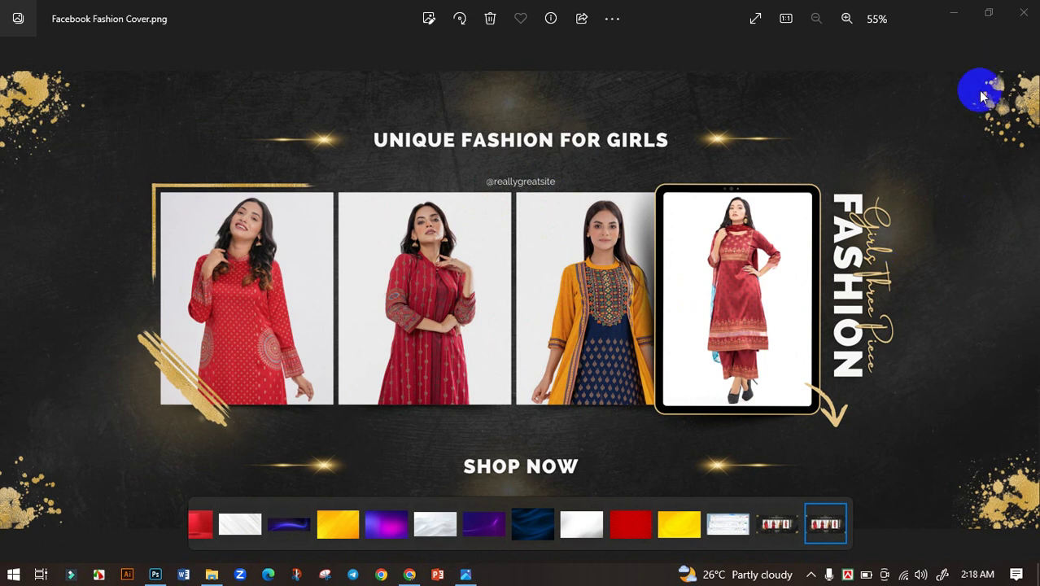
pyautogui.click(1023, 11)
pyautogui.click(860, 240)
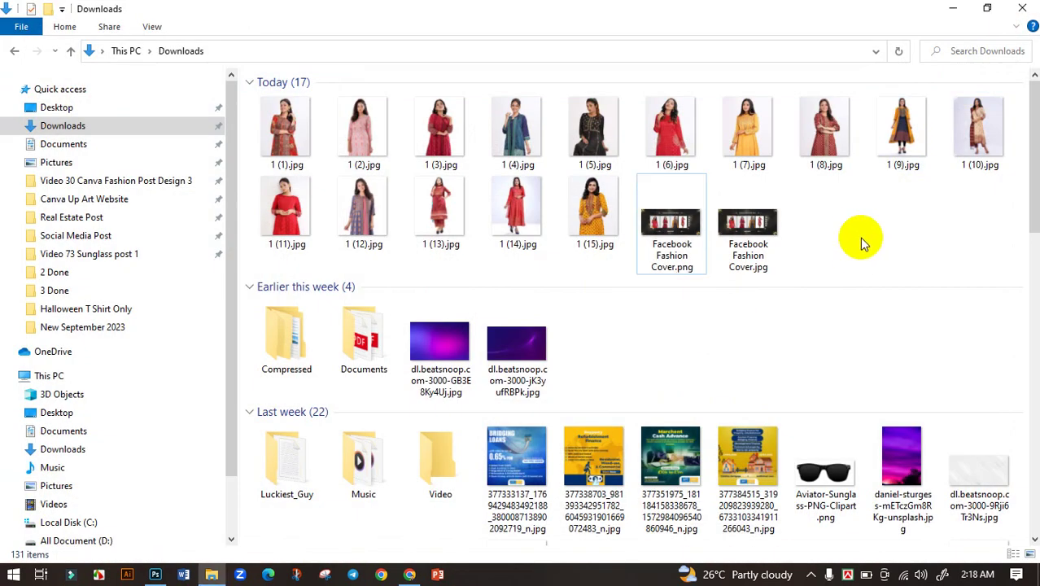
# - Switch to the Immi Fashion Facebook page, upload Facebook Fashion Cover.png as its cover photo, and save the change
pyautogui.click(413, 575)
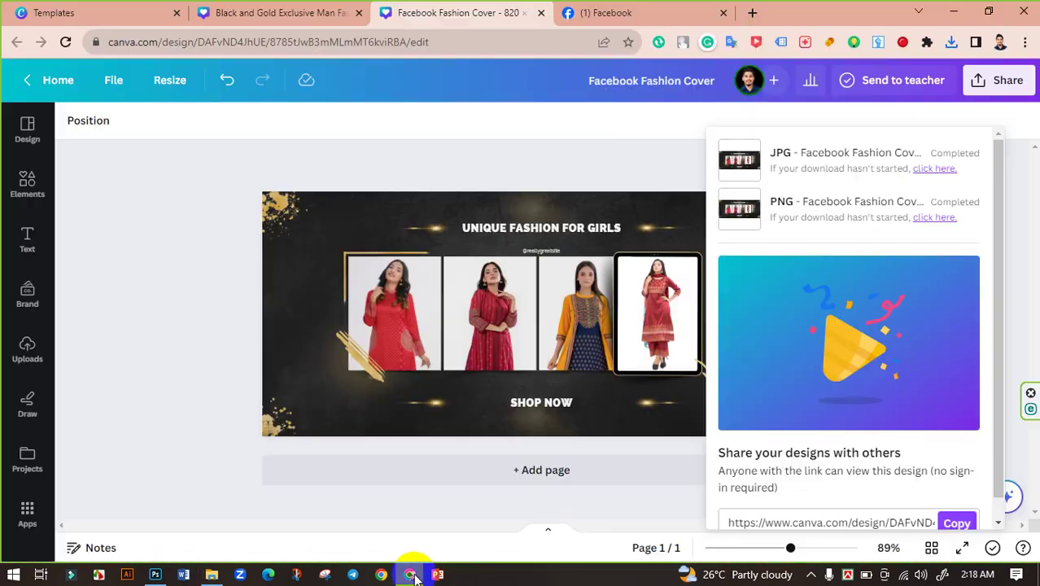
pyautogui.click(651, 11)
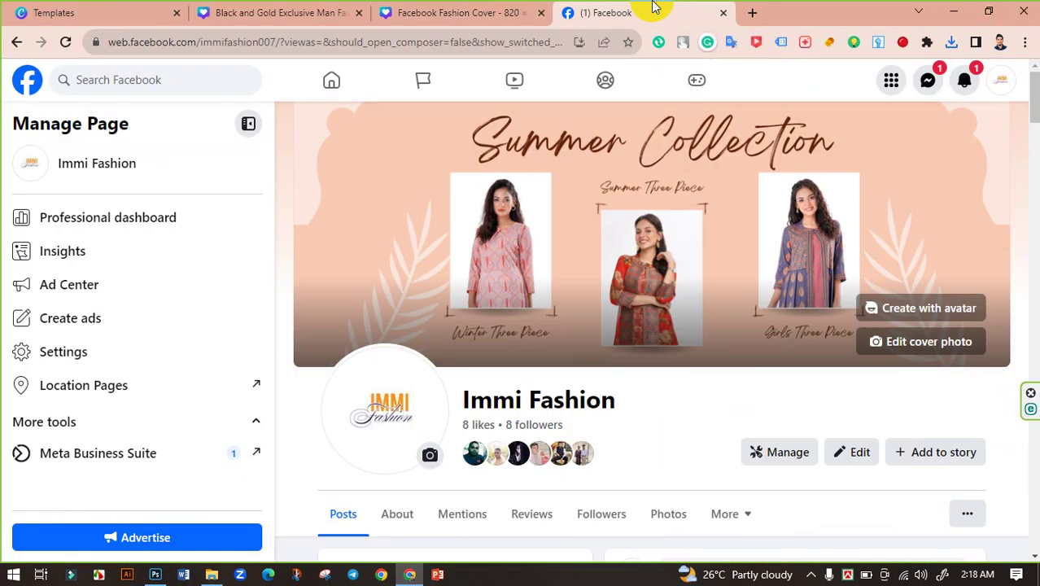
pyautogui.click(893, 342)
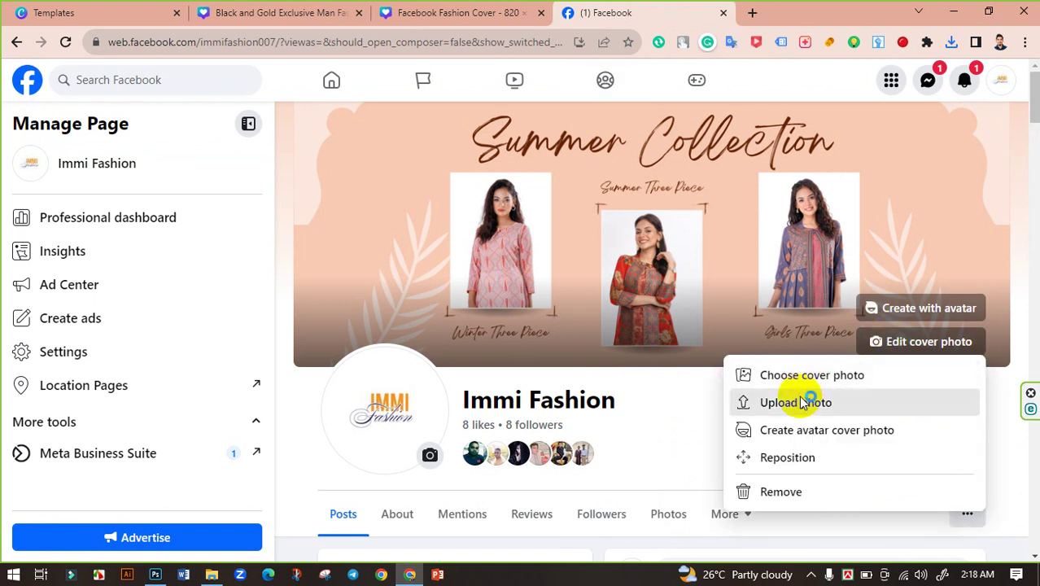
pyautogui.click(744, 402)
pyautogui.click(247, 167)
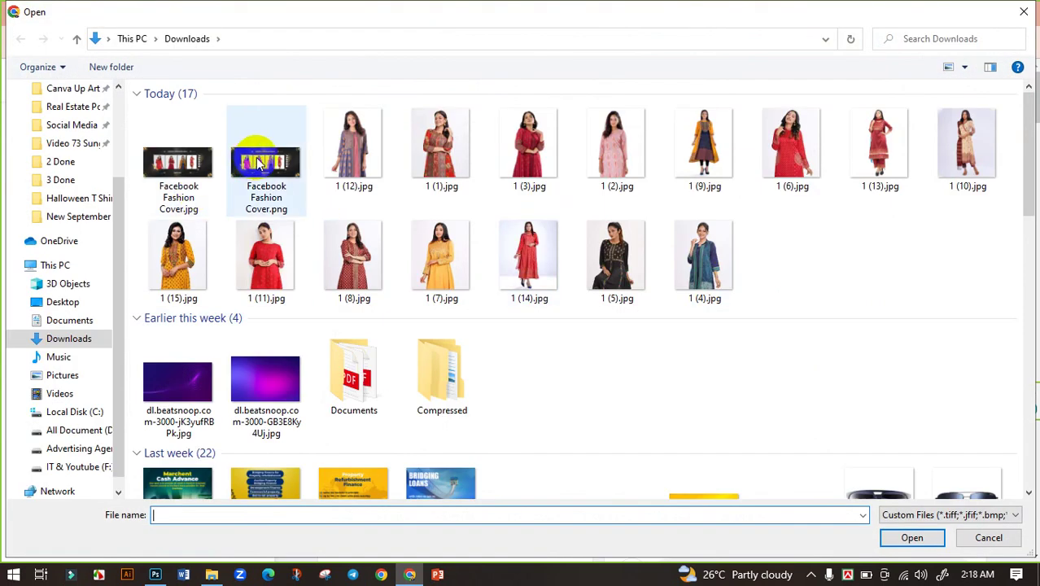
pyautogui.click(889, 541)
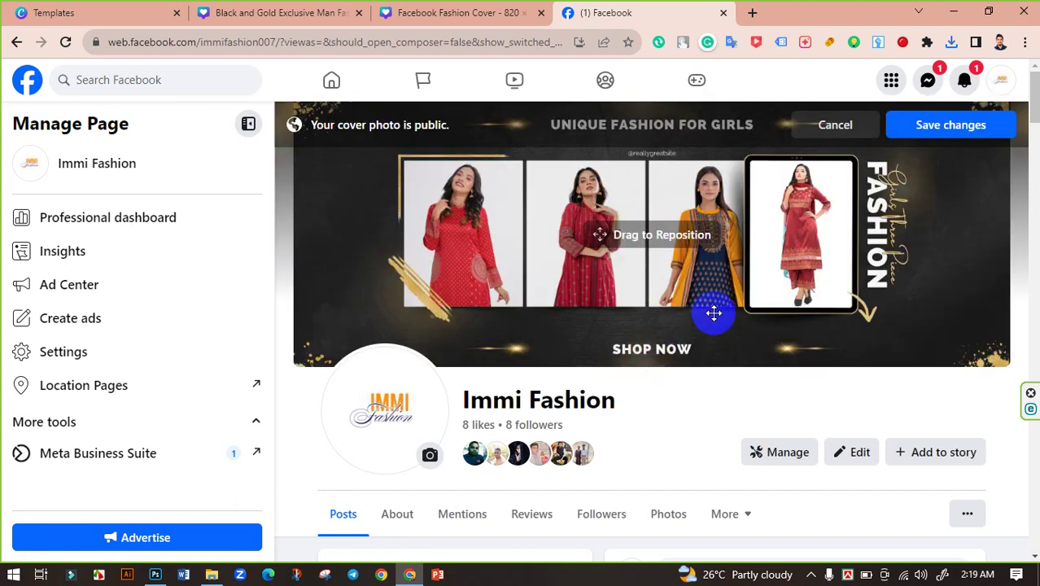
pyautogui.click(727, 310)
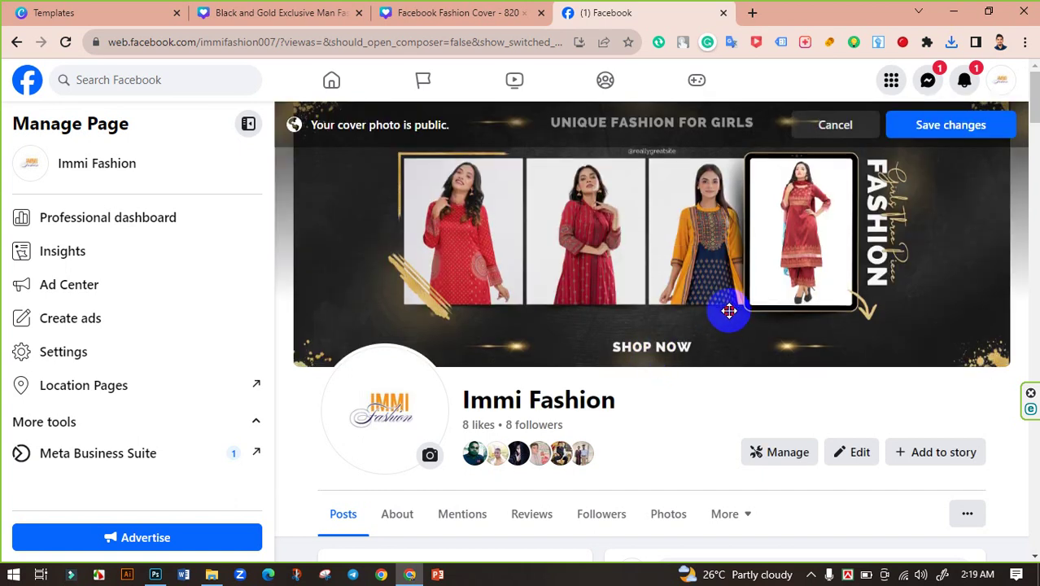
pyautogui.click(933, 130)
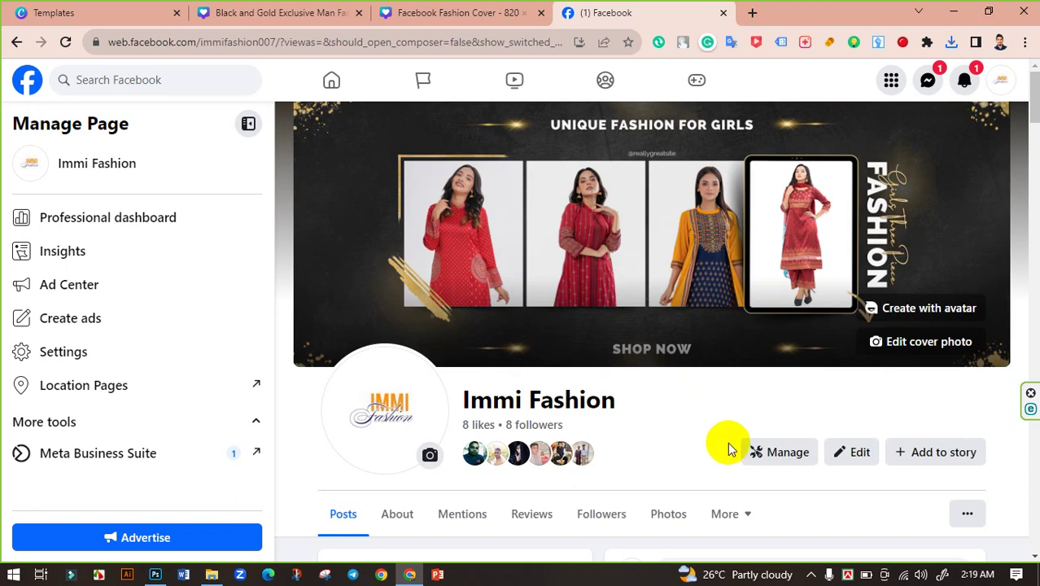
# - View the Facebook page as a visitor and reload it to check the new cover photo
pyautogui.scroll(-1, 726, 431)
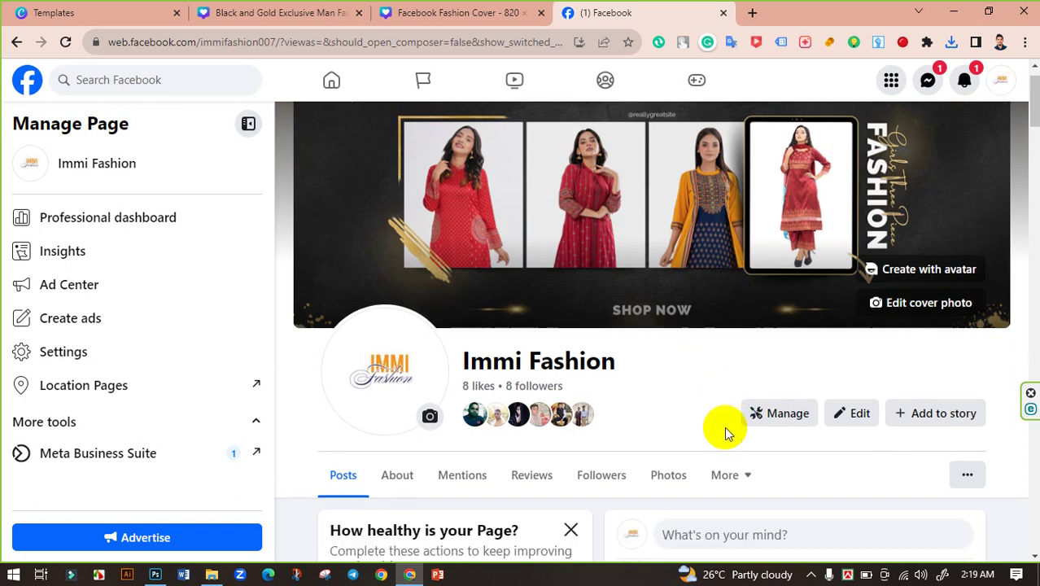
pyautogui.scroll(1, 725, 428)
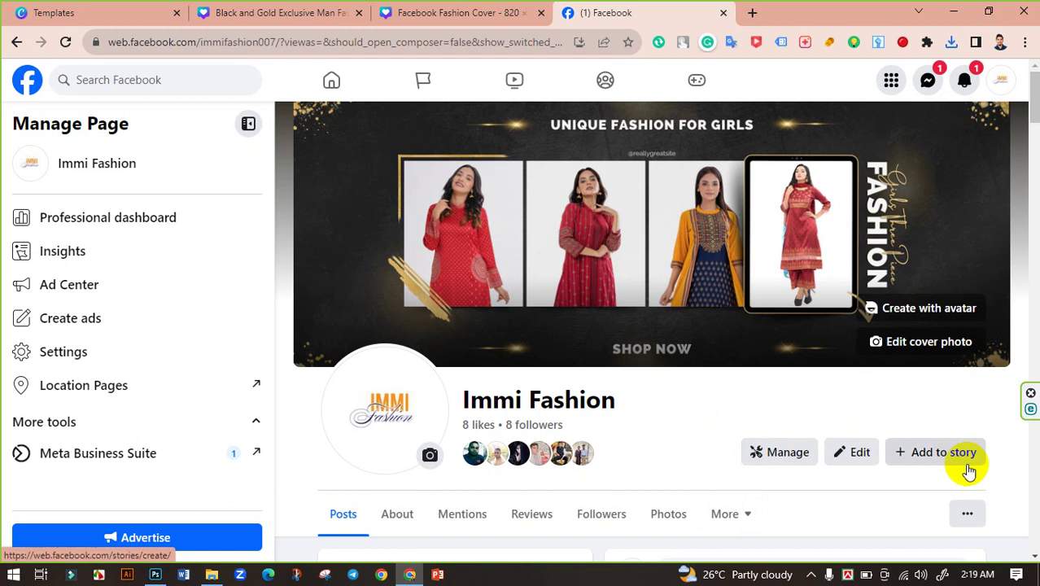
pyautogui.click(967, 514)
pyautogui.click(851, 255)
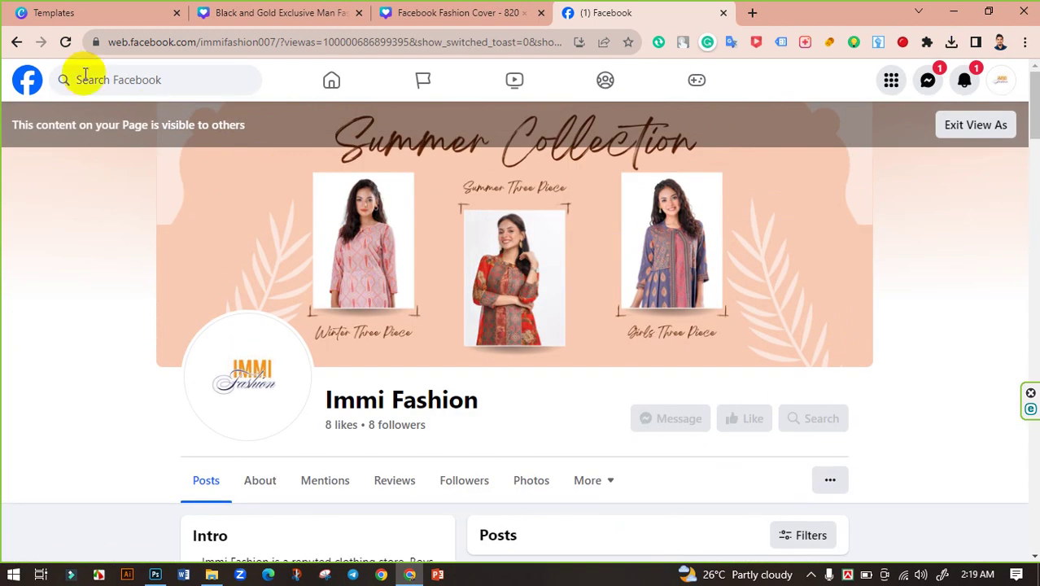
pyautogui.click(65, 41)
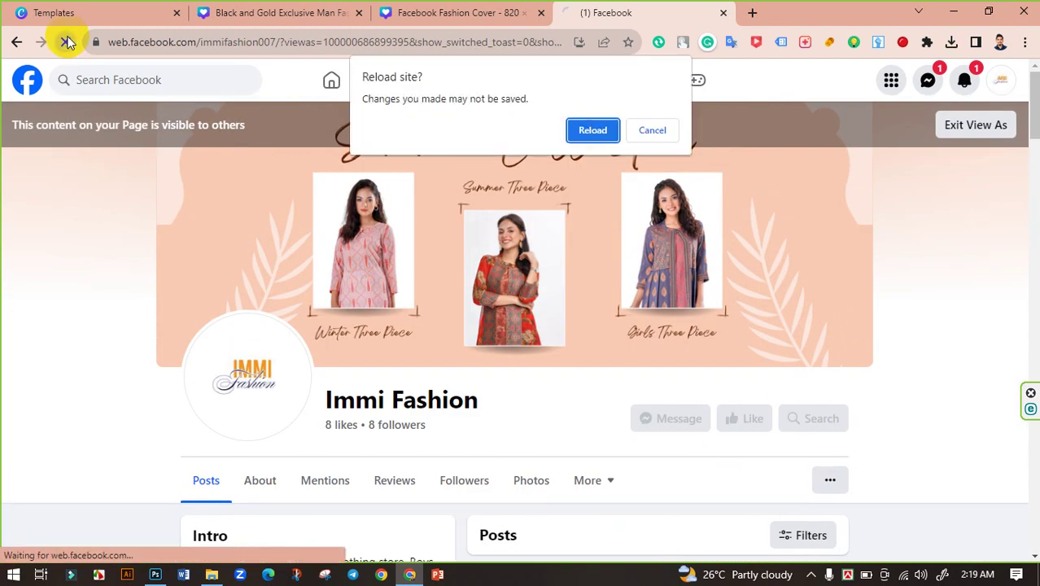
pyautogui.click(583, 131)
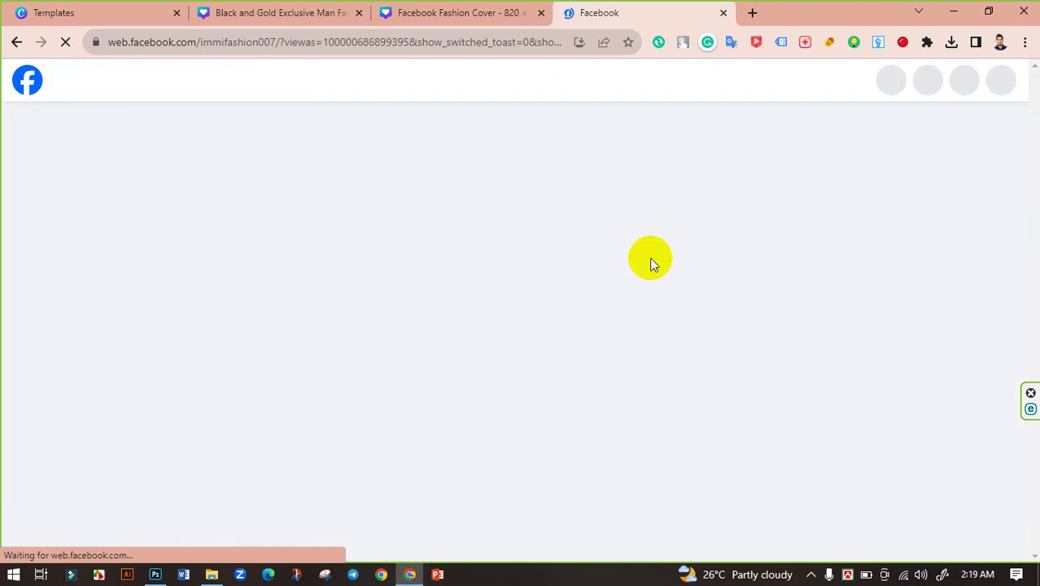
pyautogui.scroll(3, 813, 281)
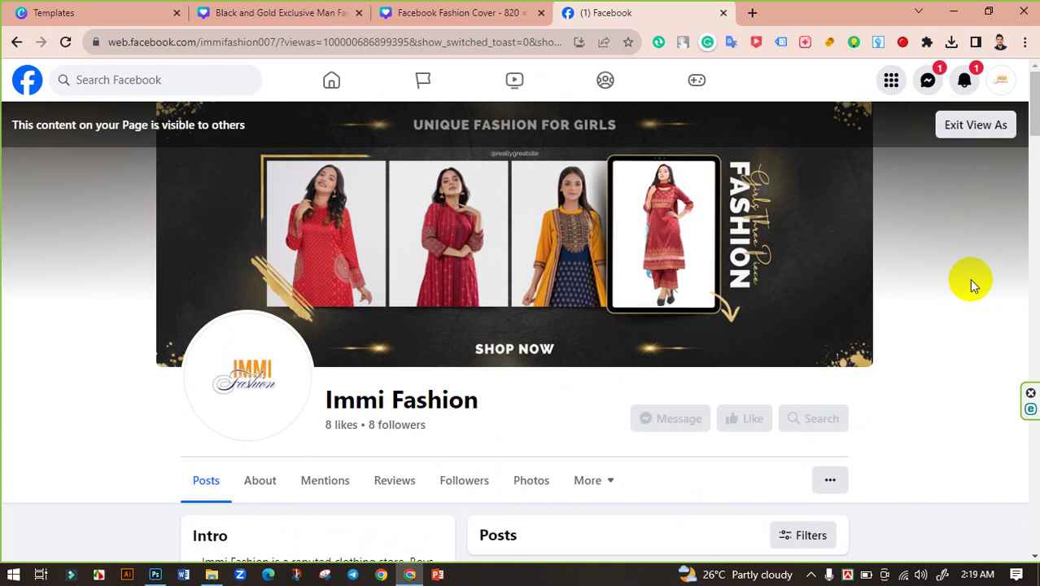
# - Exit the visitor view and return to the Facebook Fashion Cover design in Canva, dismissing its download summary
pyautogui.click(970, 125)
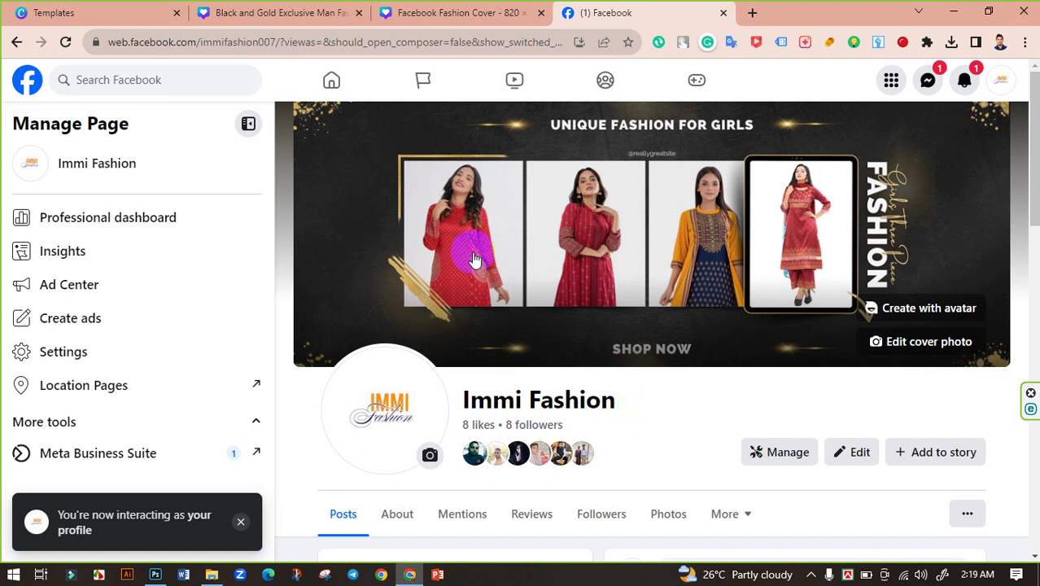
pyautogui.click(477, 16)
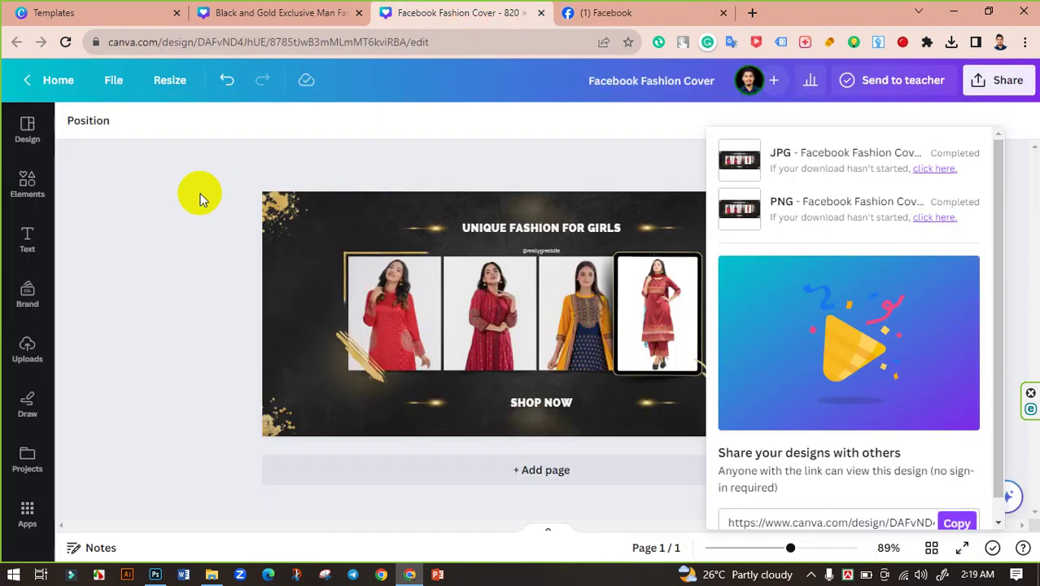
pyautogui.click(185, 249)
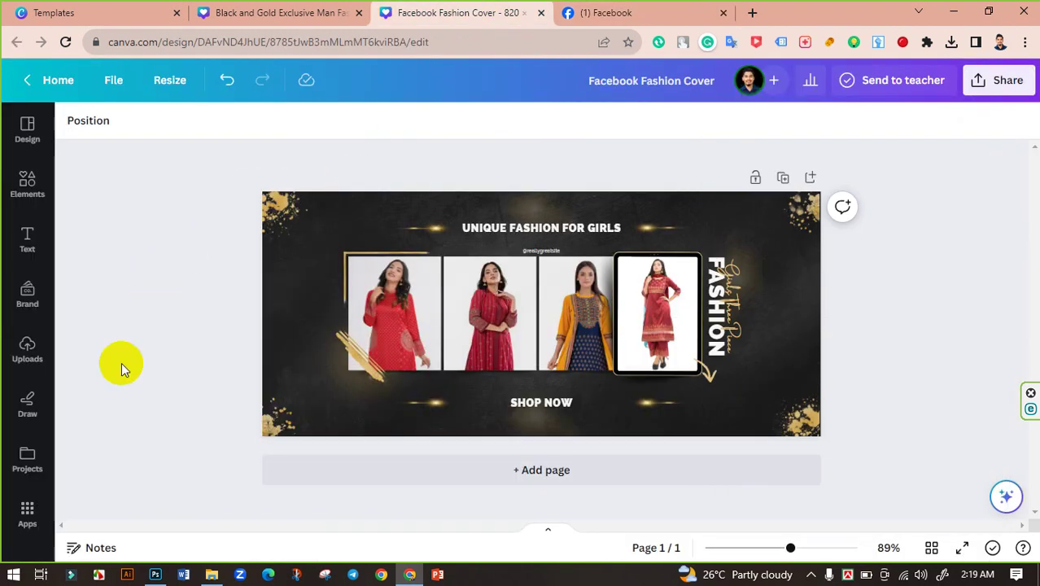